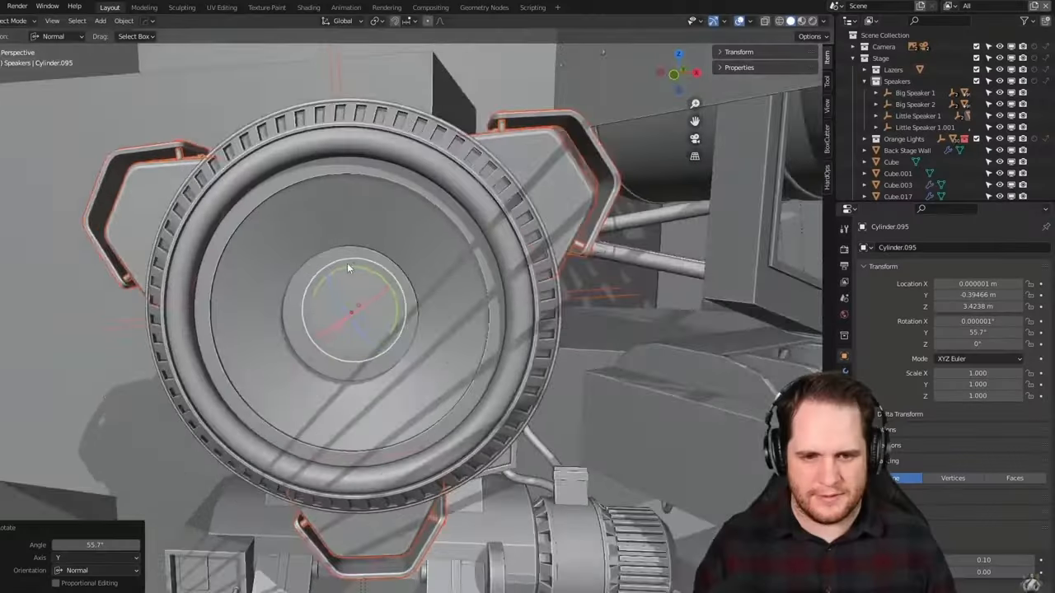
# Inspect the speaker model, then constrain the landscape plane's scaling to the Z axis
pyautogui.moveTo(347, 263)
pyautogui.mouseDown(button='middle')
pyautogui.moveTo(277, 218)
pyautogui.moveTo(476, 312)
pyautogui.moveTo(590, 331)
pyautogui.mouseUp(button='middle')
pyautogui.scroll(-5, 282, 213)
pyautogui.scroll(4, 591, 331)
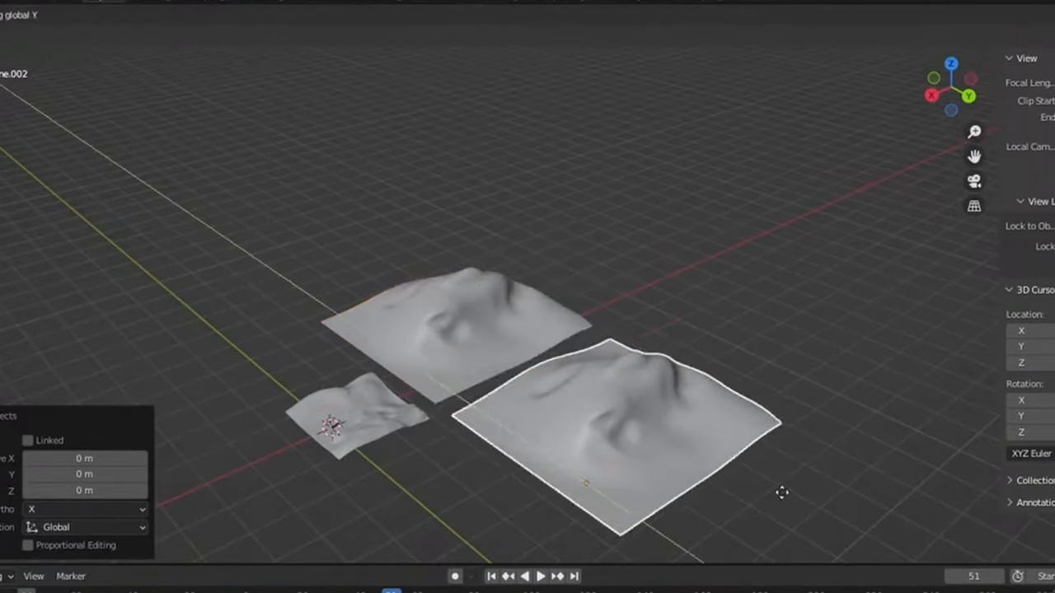
pyautogui.press('z')
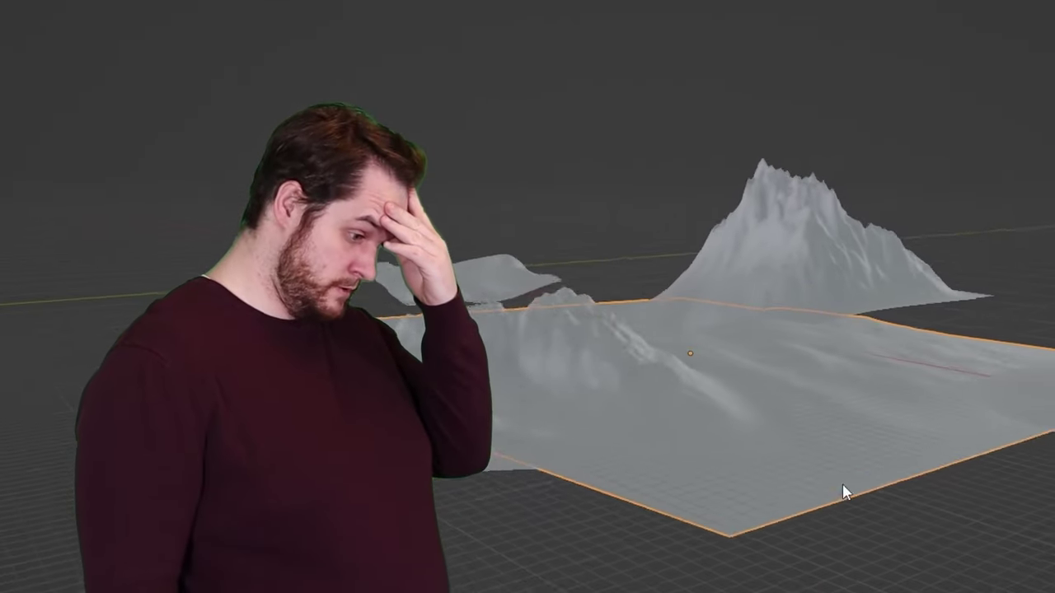
# Orbit the view across the landscape horizon and around the drive-in screen structure
pyautogui.moveTo(845, 491)
pyautogui.mouseDown(button='middle')
pyautogui.moveTo(809, 470)
pyautogui.moveTo(789, 484)
pyautogui.moveTo(776, 474)
pyautogui.moveTo(934, 554)
pyautogui.mouseUp(button='middle')
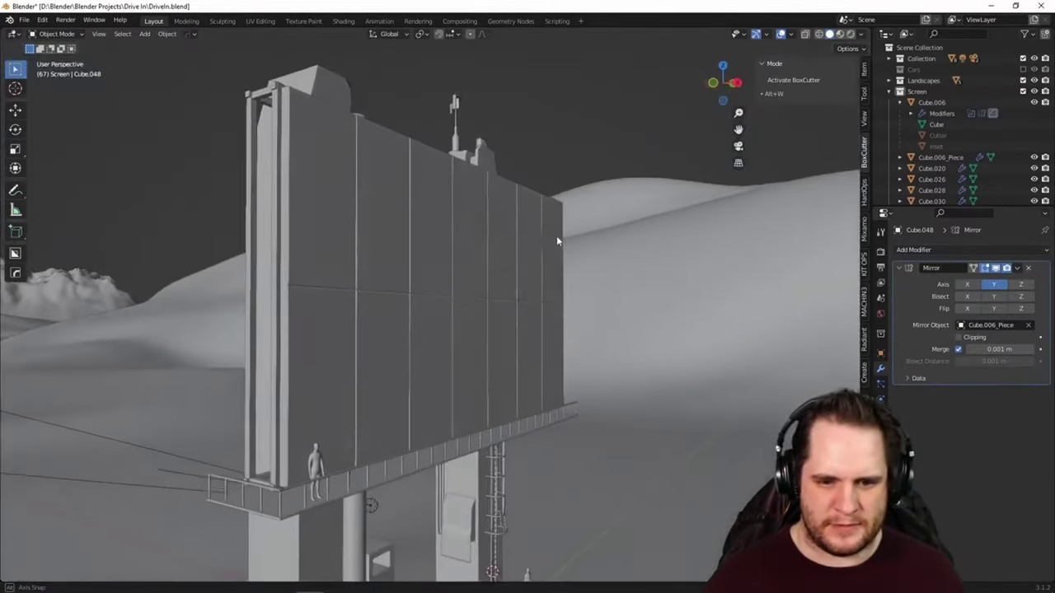
pyautogui.moveTo(556, 236)
pyautogui.mouseDown(button='middle')
pyautogui.moveTo(576, 223)
pyautogui.moveTo(599, 229)
pyautogui.moveTo(576, 235)
pyautogui.mouseUp(button='middle')
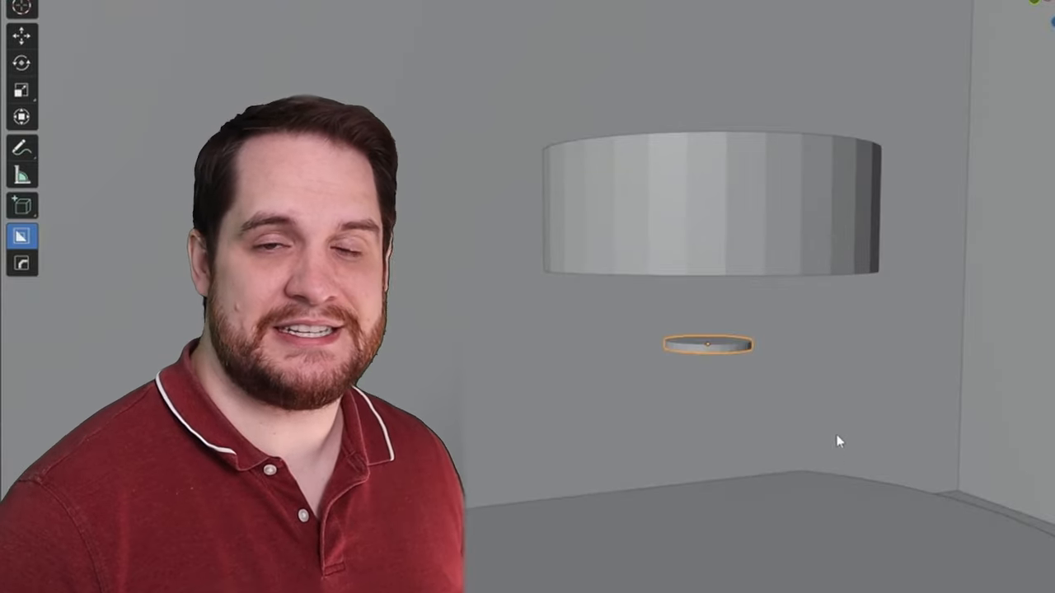
# Play the popcorn particle simulation and inspect the sculpted popcorn and full machine
pyautogui.moveTo(838, 442); pyautogui.dragTo(934, 589, button='middle')
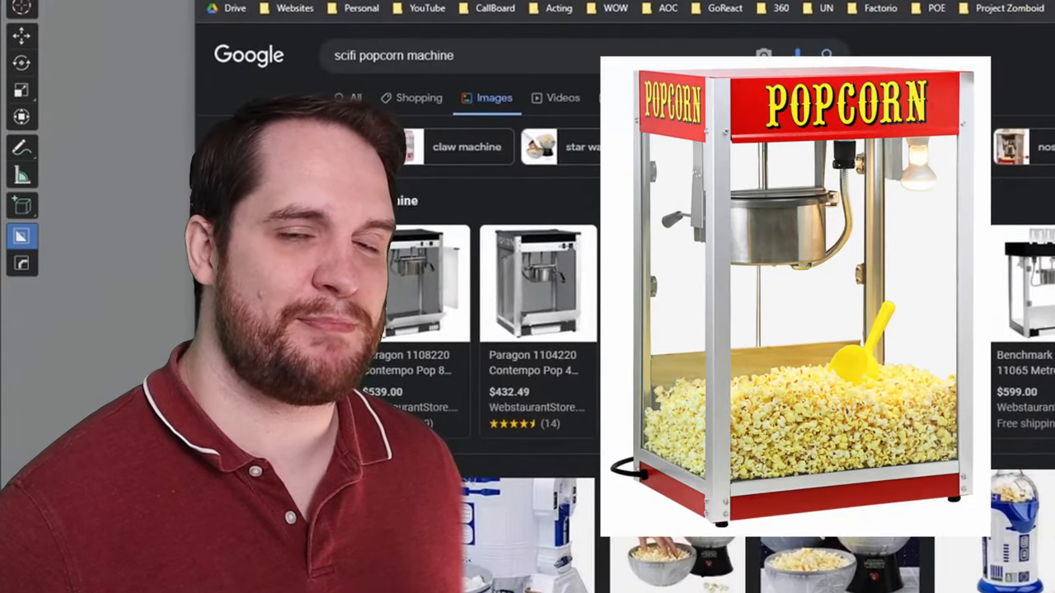
pyautogui.press('space')
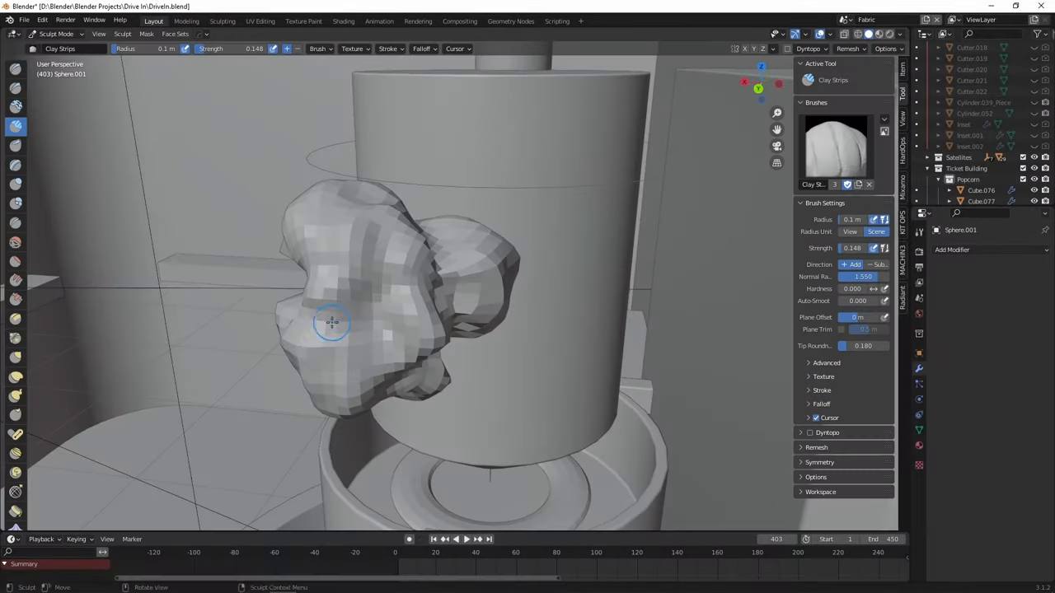
pyautogui.scroll(5, 327, 309)
pyautogui.moveTo(371, 314); pyautogui.dragTo(585, 298, button='middle')
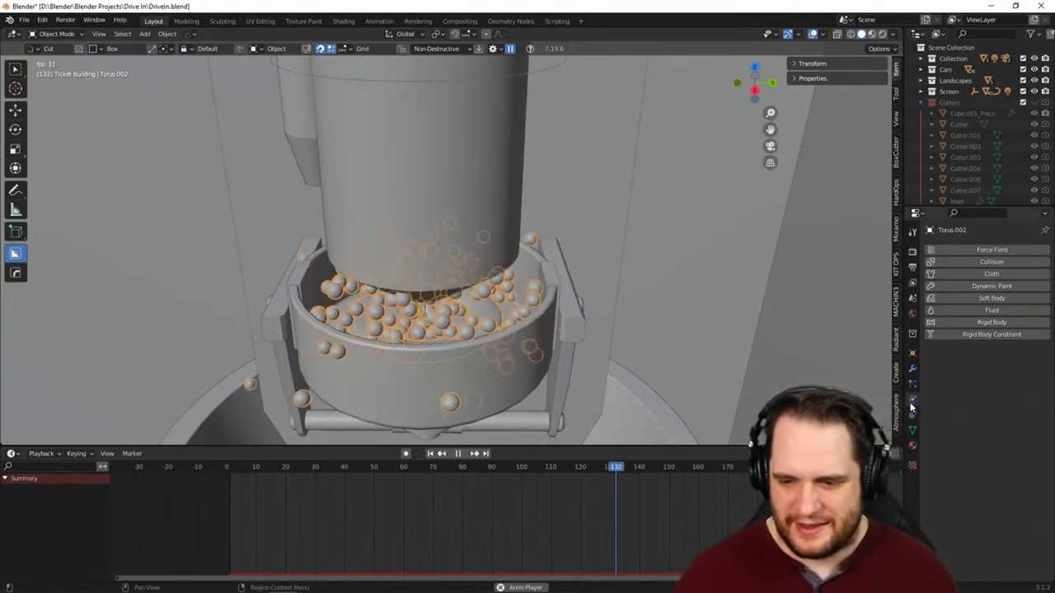
pyautogui.scroll(-4, 696, 270)
pyautogui.scroll(-3, 707, 243)
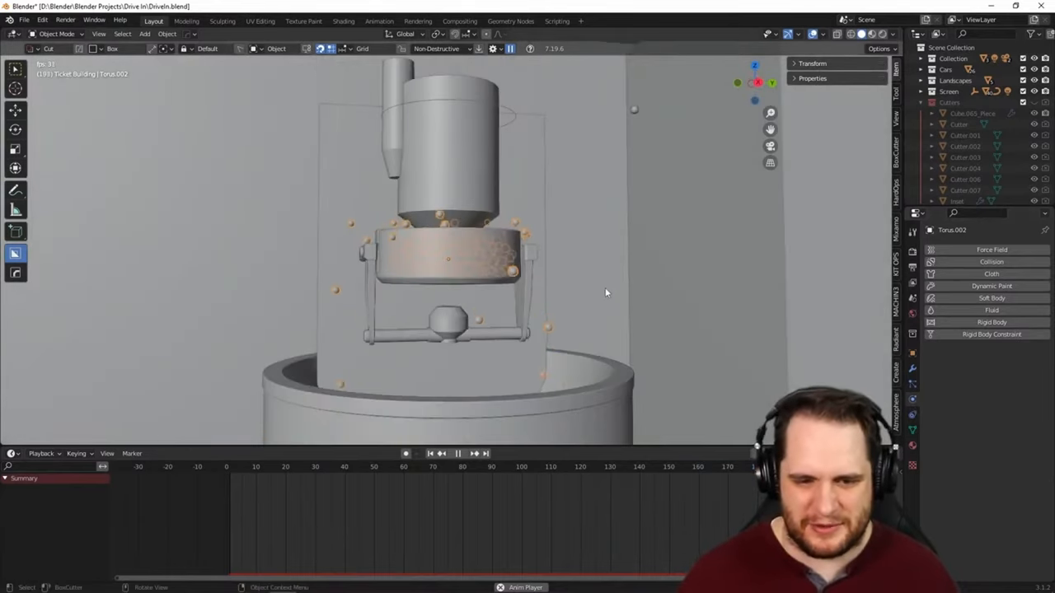
pyautogui.moveTo(605, 287)
pyautogui.mouseDown(button='middle')
pyautogui.moveTo(655, 287)
pyautogui.moveTo(616, 291)
pyautogui.mouseUp(button='middle')
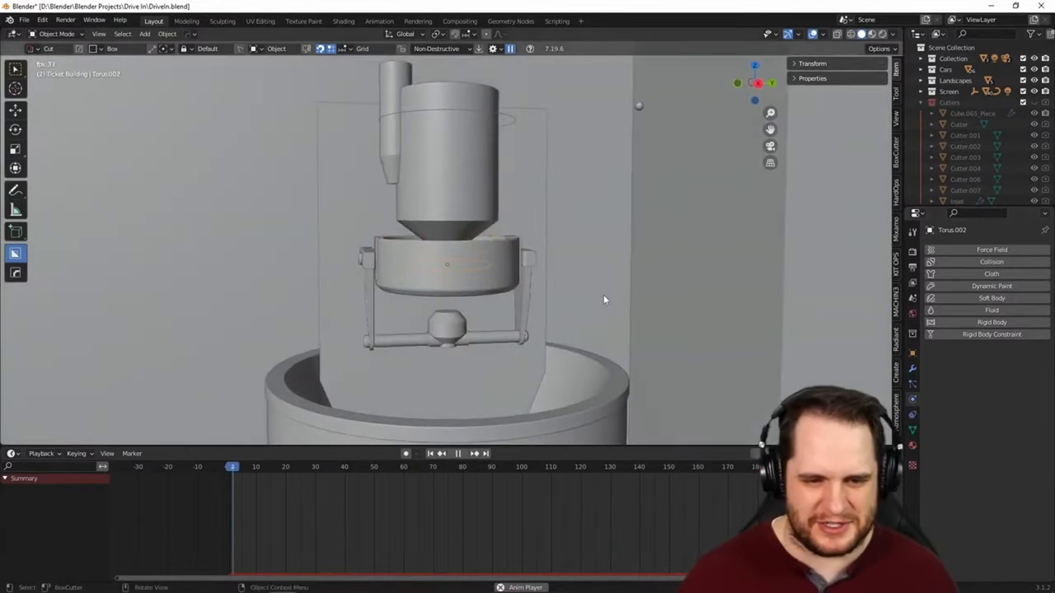
pyautogui.scroll(3, 603, 294)
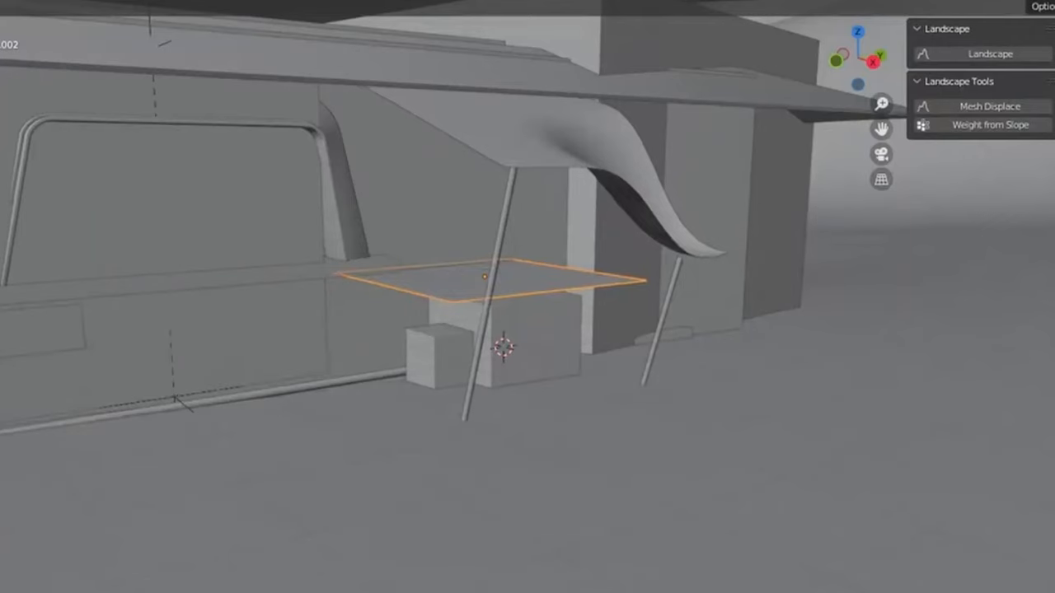
# Orbit around the ticket counter and look closely across the bevelled roof panels
pyautogui.moveTo(589, 188)
pyautogui.mouseDown(button='middle')
pyautogui.moveTo(509, 228)
pyautogui.moveTo(504, 240)
pyautogui.moveTo(531, 260)
pyautogui.moveTo(634, 230)
pyautogui.mouseUp(button='middle')
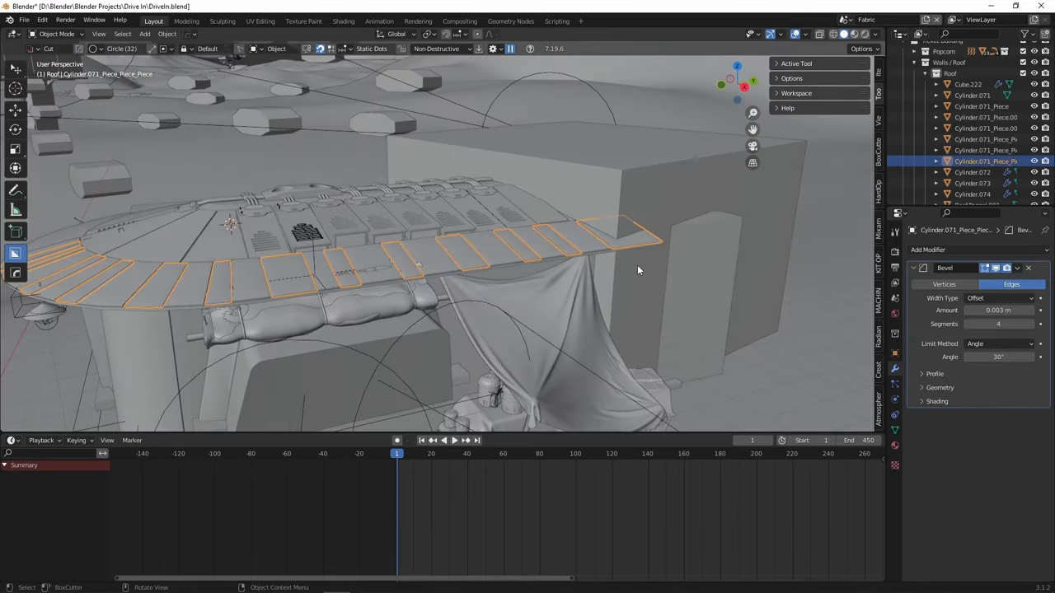
pyautogui.moveTo(479, 286); pyautogui.dragTo(563, 282, button='middle')
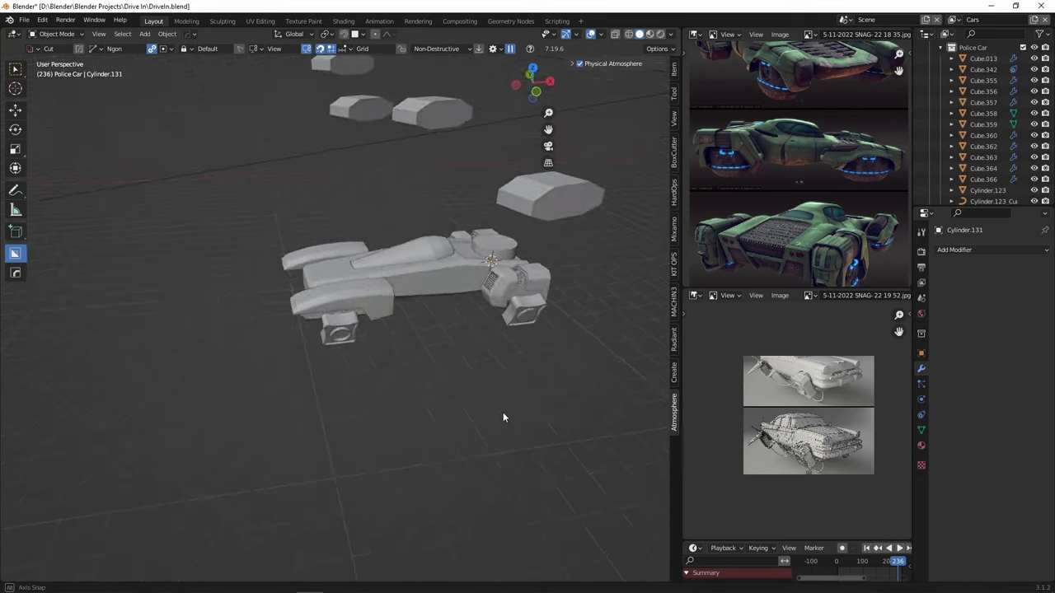
# Inspect the police car from above and orbit the ship model to check its shape
pyautogui.moveTo(503, 417); pyautogui.dragTo(560, 476, button='middle')
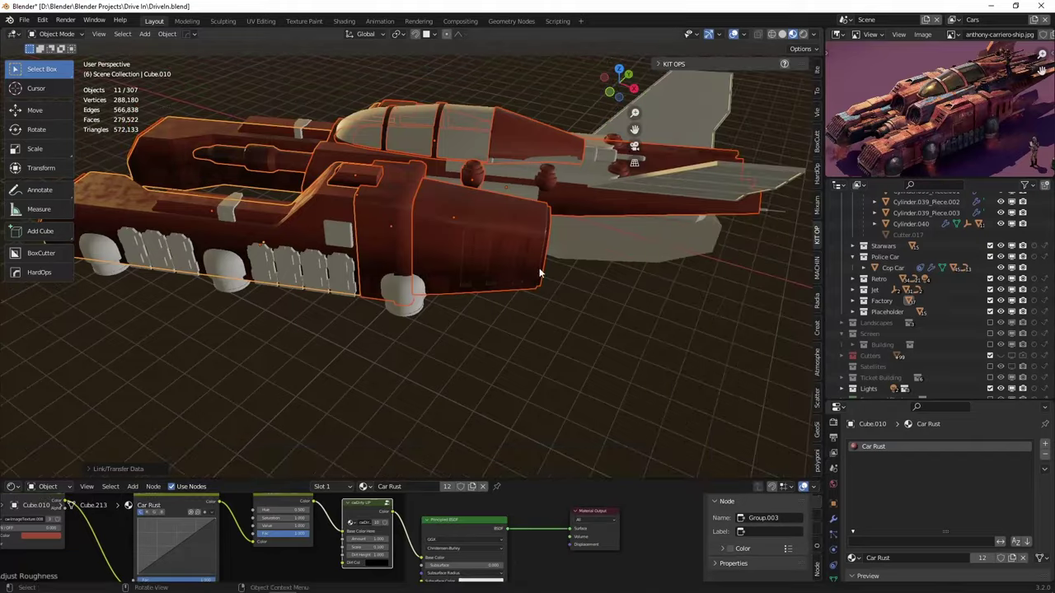
pyautogui.moveTo(517, 414); pyautogui.dragTo(502, 353, button='middle')
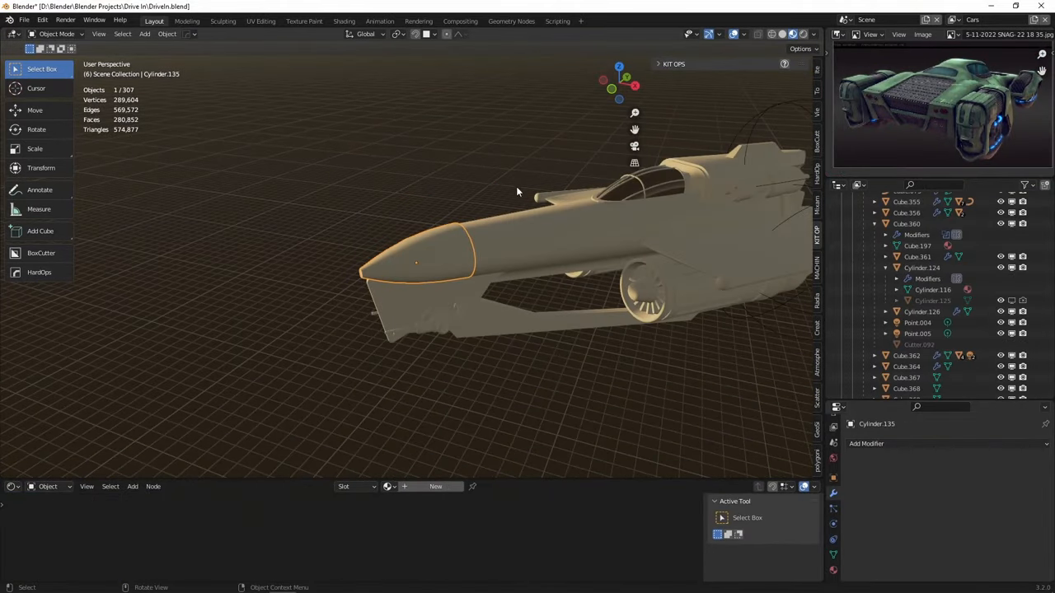
pyautogui.moveTo(518, 191)
pyautogui.mouseDown(button='middle')
pyautogui.moveTo(465, 222)
pyautogui.moveTo(337, 243)
pyautogui.mouseUp(button='middle')
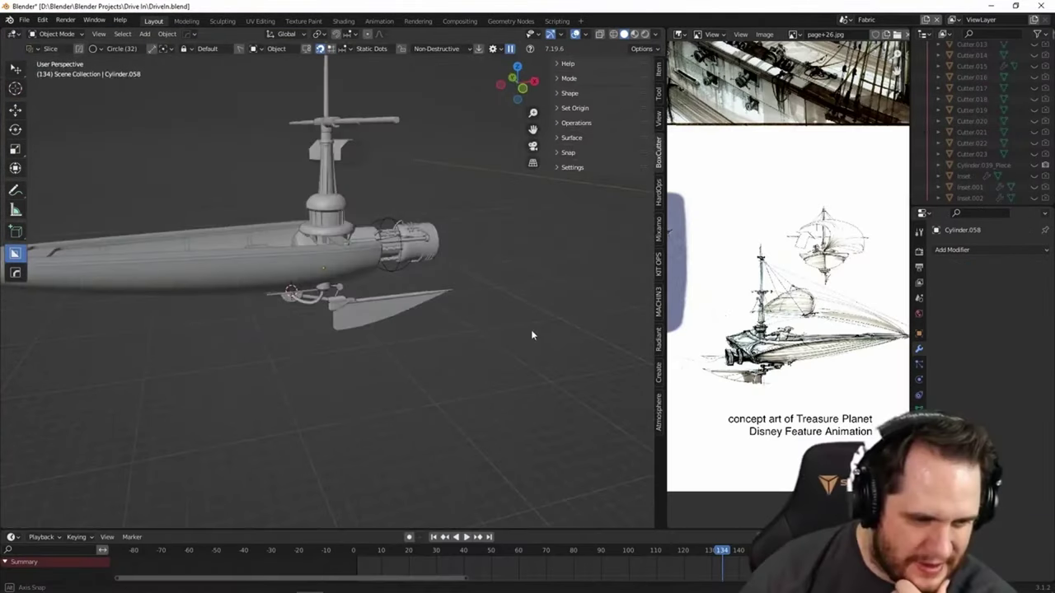
pyautogui.moveTo(531, 330); pyautogui.dragTo(217, 342, button='middle')
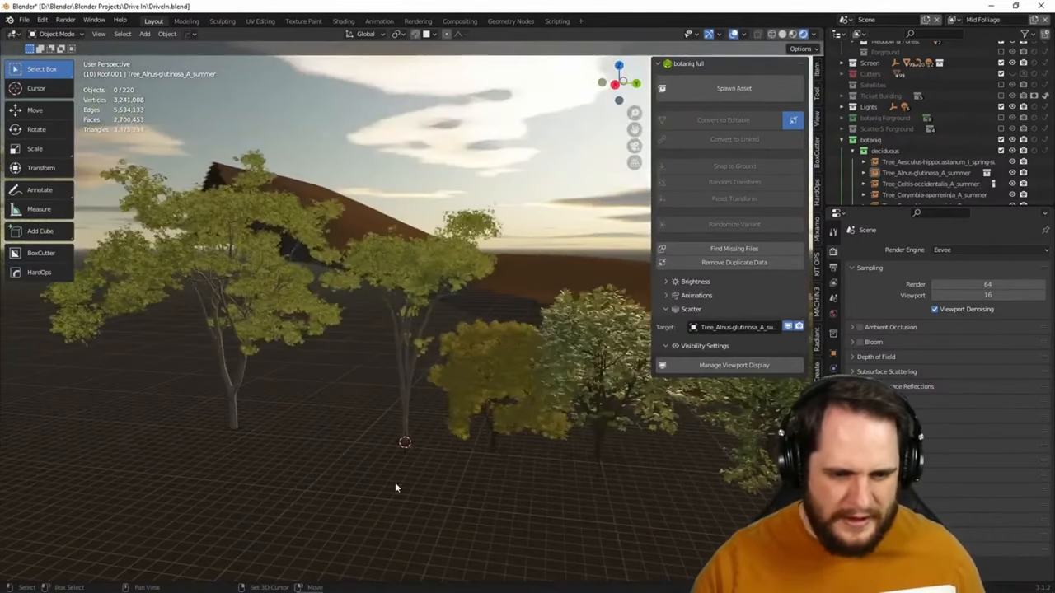
# Select the leftmost tree and review the scattered rocks and weight-painted terrain through the camera
pyautogui.click(234, 400)
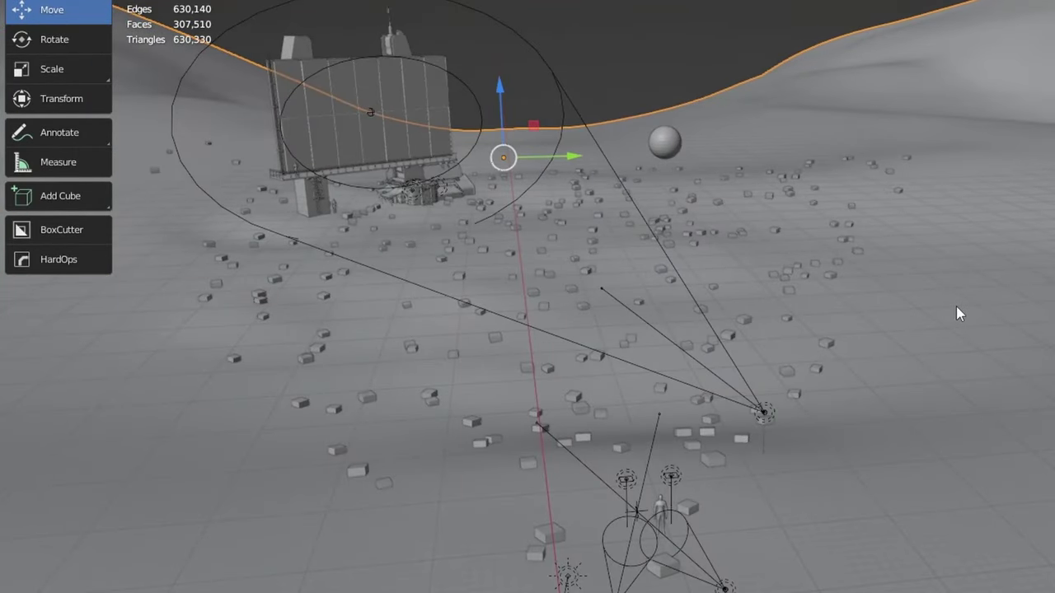
pyautogui.moveTo(956, 305)
pyautogui.mouseDown(button='middle')
pyautogui.moveTo(817, 324)
pyautogui.moveTo(791, 346)
pyautogui.mouseUp(button='middle')
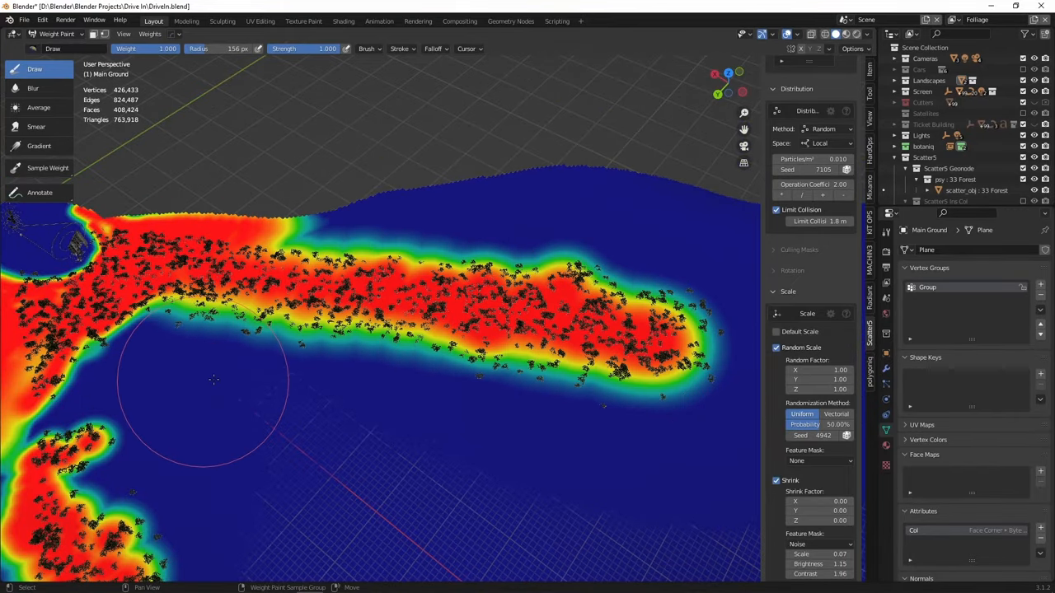
pyautogui.moveTo(213, 380); pyautogui.dragTo(330, 247, button='middle')
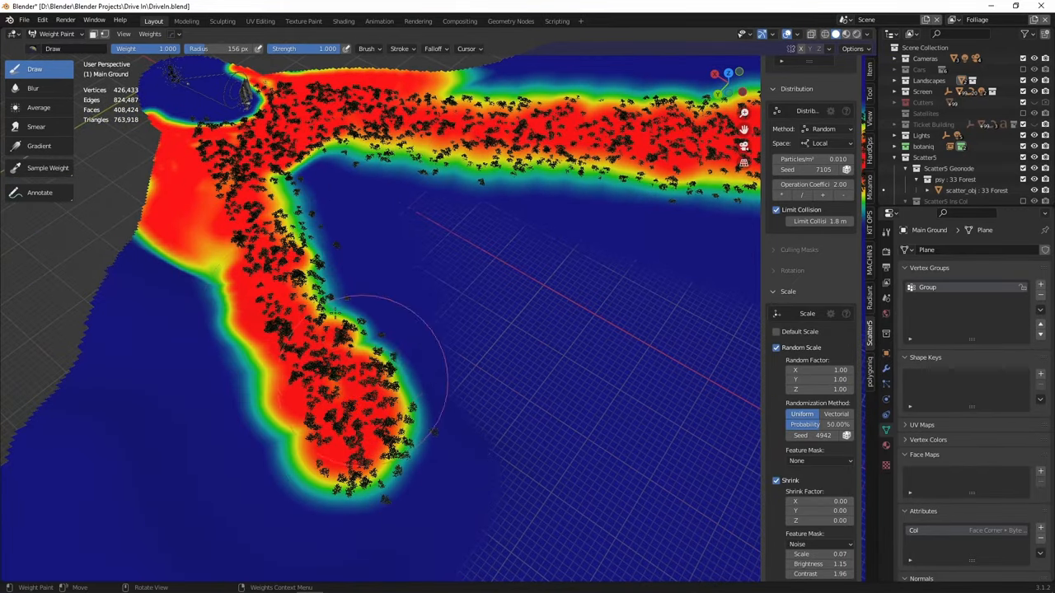
pyautogui.moveTo(379, 317); pyautogui.dragTo(396, 326, button='middle')
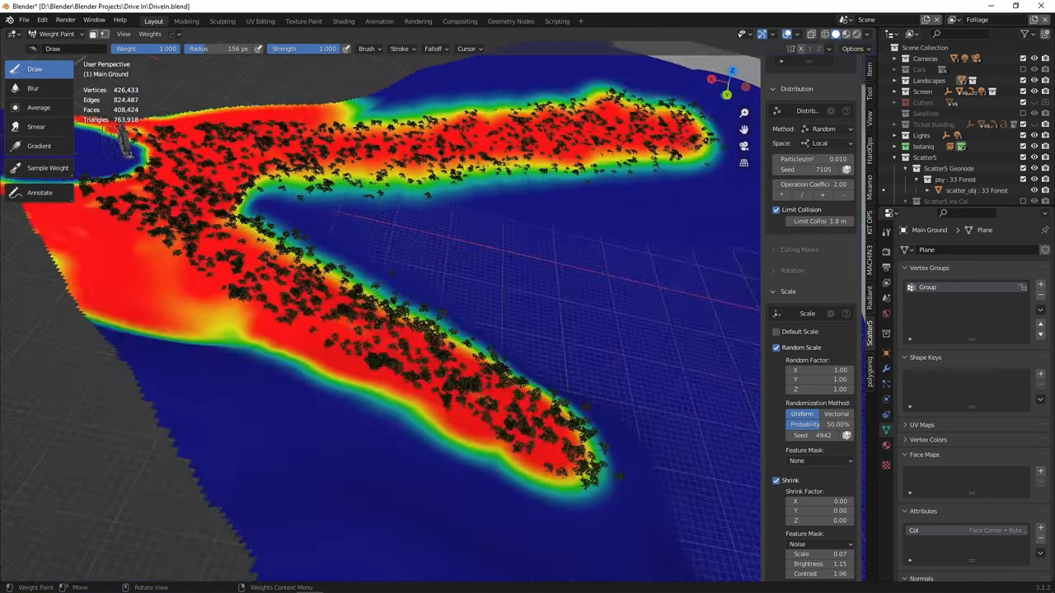
pyautogui.press('KP_0')
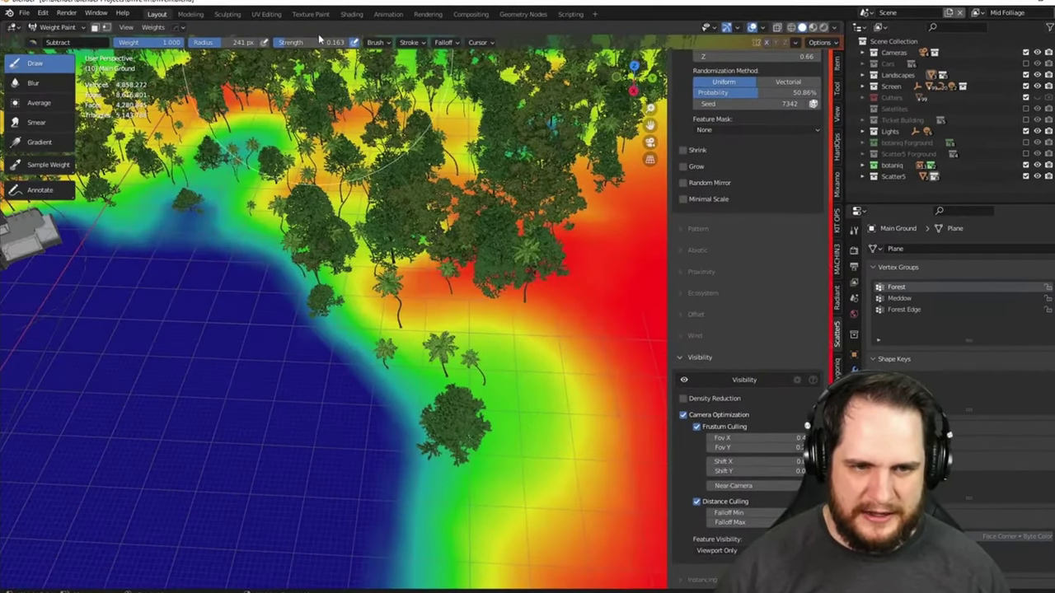
# Set paint strength to 1 and erase forest weight along the coast to remove trees
pyautogui.click(319, 42)
pyautogui.write('1')
pyautogui.press('Return')
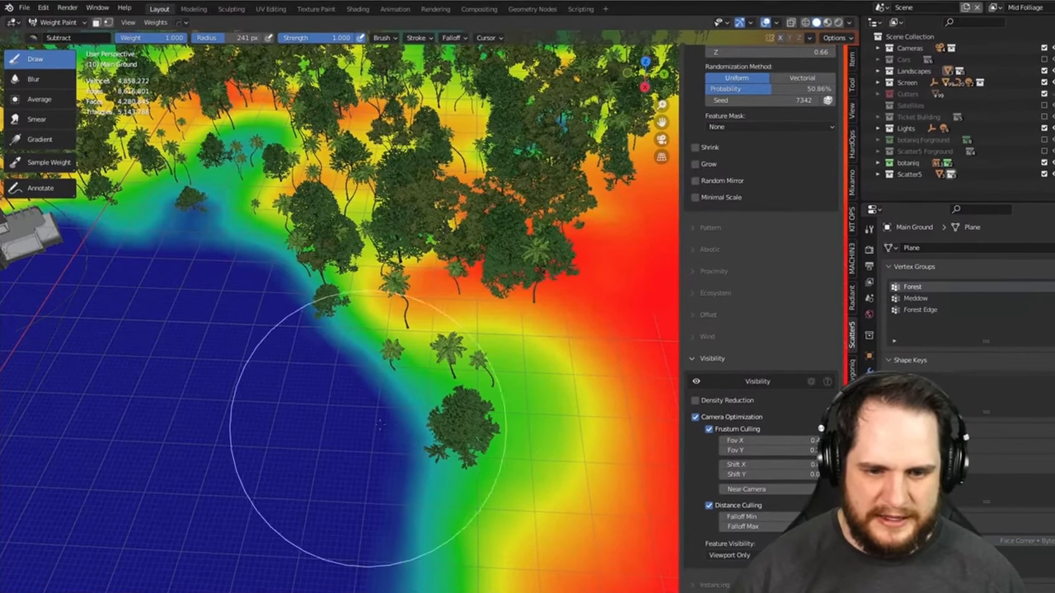
pyautogui.moveTo(354, 272)
pyautogui.mouseDown()
pyautogui.moveTo(370, 374)
pyautogui.moveTo(536, 395)
pyautogui.mouseUp()
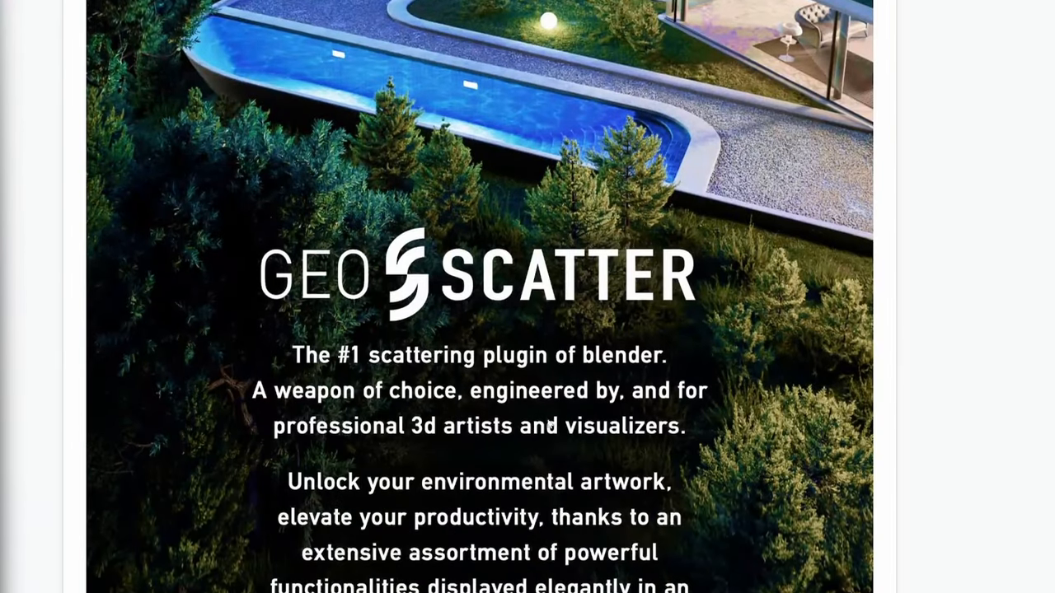
pyautogui.scroll(-5, 542, 424)
pyautogui.scroll(-5, 541, 435)
pyautogui.scroll(-5, 541, 435)
pyautogui.scroll(-5, 521, 433)
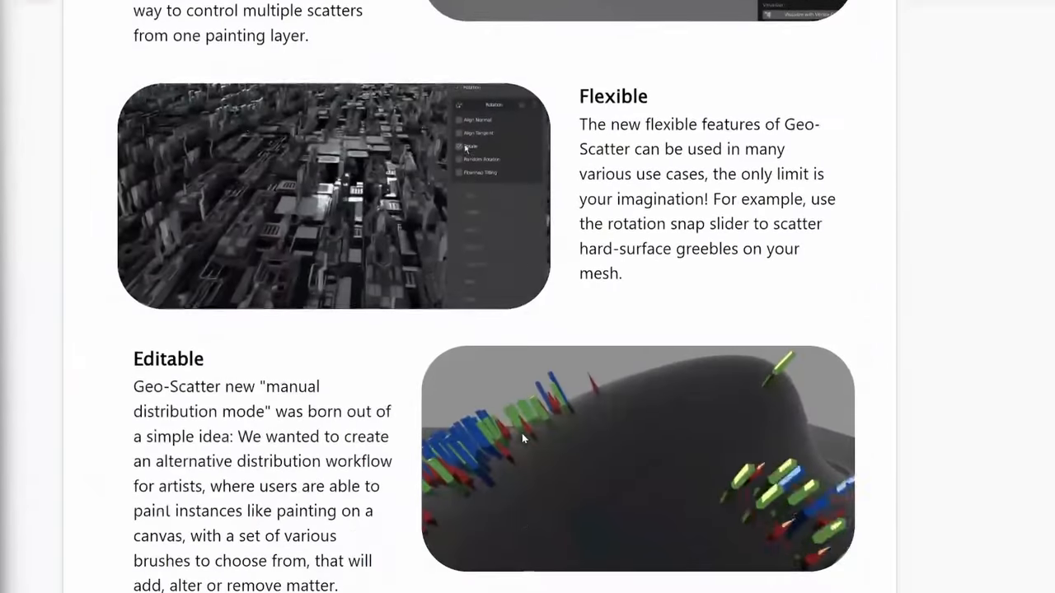
pyautogui.scroll(-4, 521, 432)
pyautogui.scroll(-3, 520, 433)
pyautogui.scroll(-4, 520, 433)
pyautogui.scroll(-4, 520, 433)
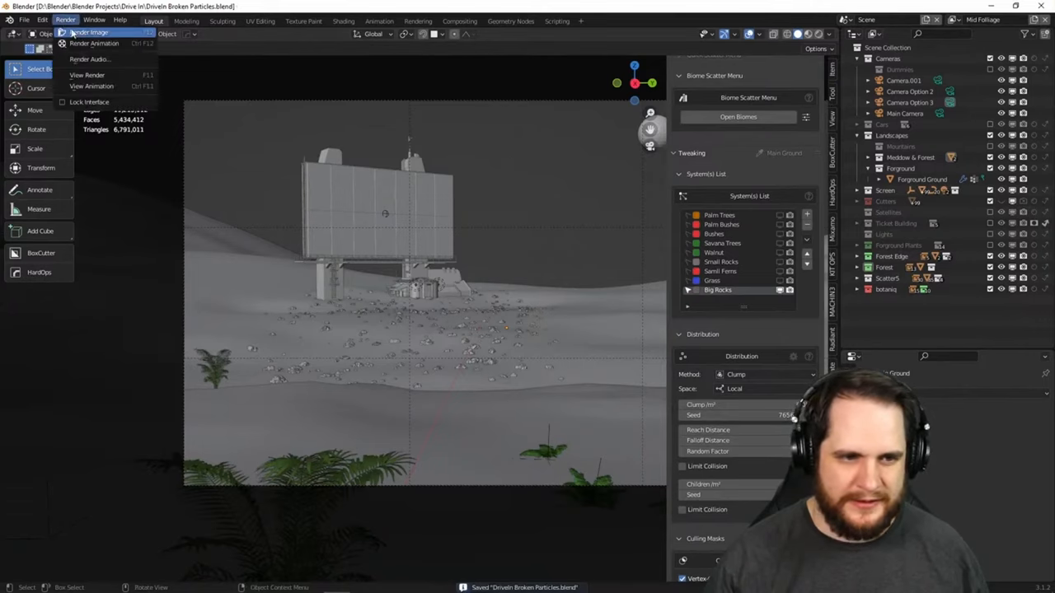
# Render the camera view, then inspect the palm trees and pick a palm vertex group
pyautogui.click(89, 33)
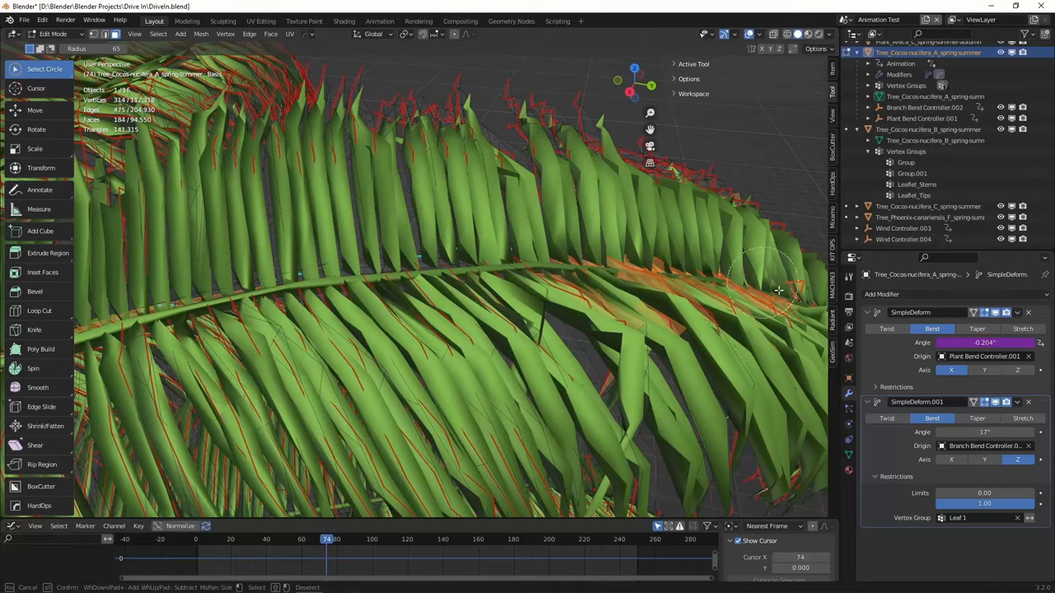
pyautogui.scroll(-5, 778, 290)
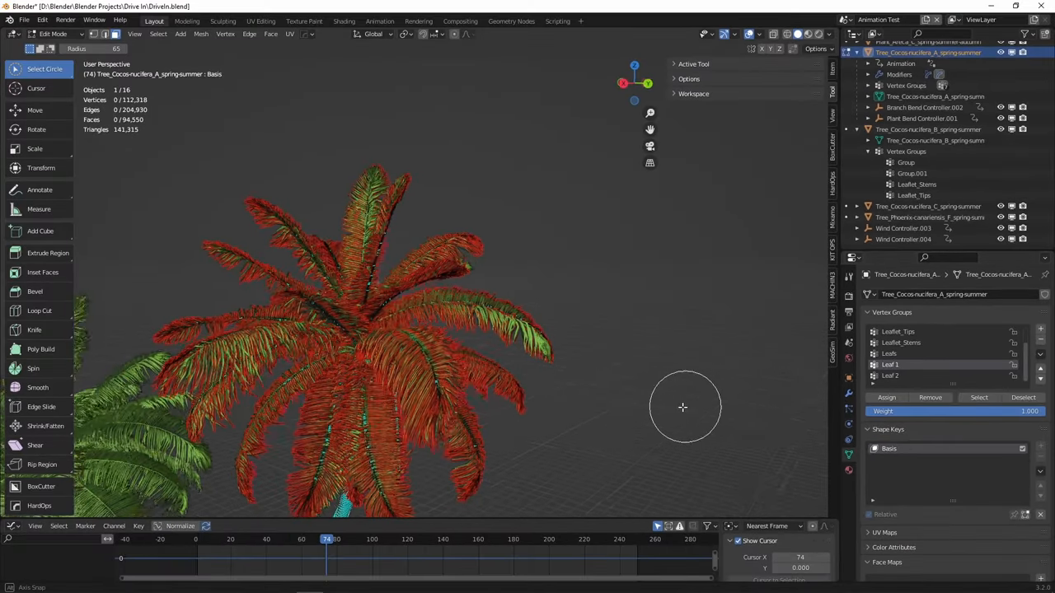
pyautogui.moveTo(683, 408); pyautogui.dragTo(709, 404, button='middle')
pyautogui.click(978, 397)
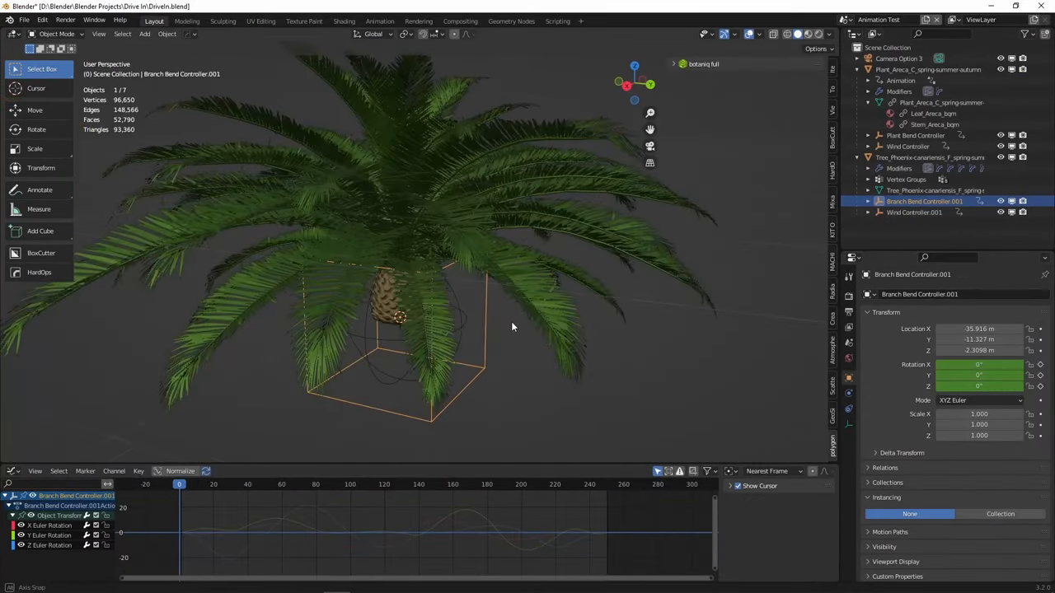
pyautogui.moveTo(527, 329); pyautogui.dragTo(549, 356, button='middle')
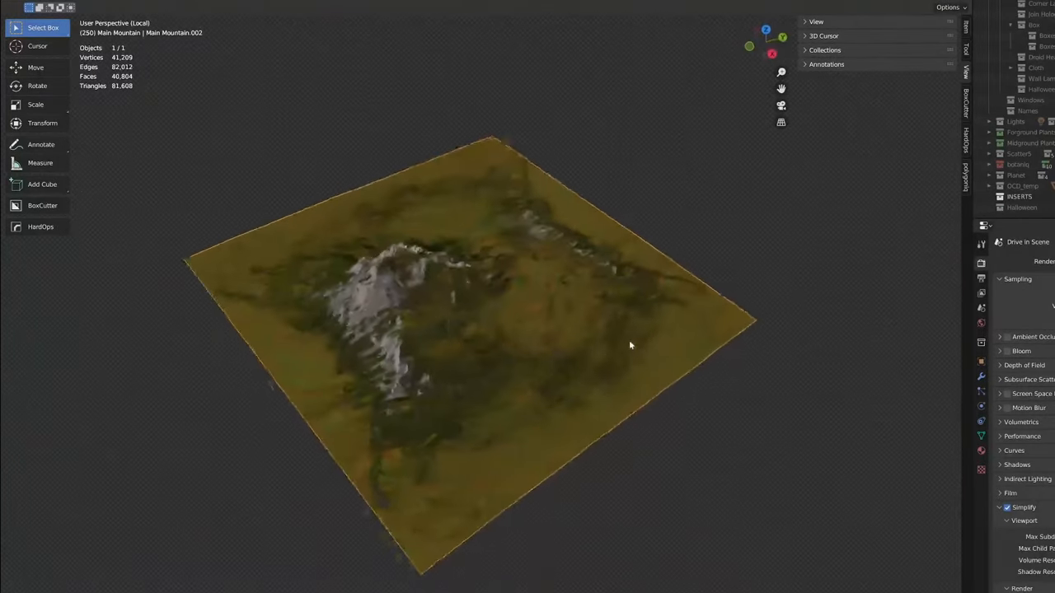
# Orbit around the textured Main Mountain terrain and switch to the scene camera view
pyautogui.moveTo(370, 294); pyautogui.dragTo(575, 332, button='middle')
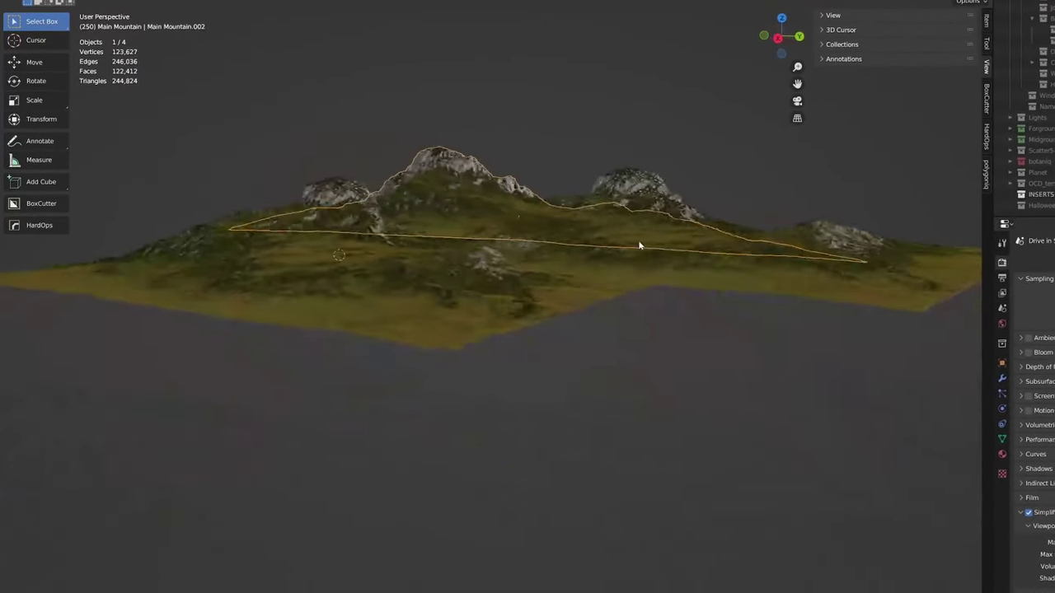
pyautogui.moveTo(638, 245); pyautogui.dragTo(623, 239, button='middle')
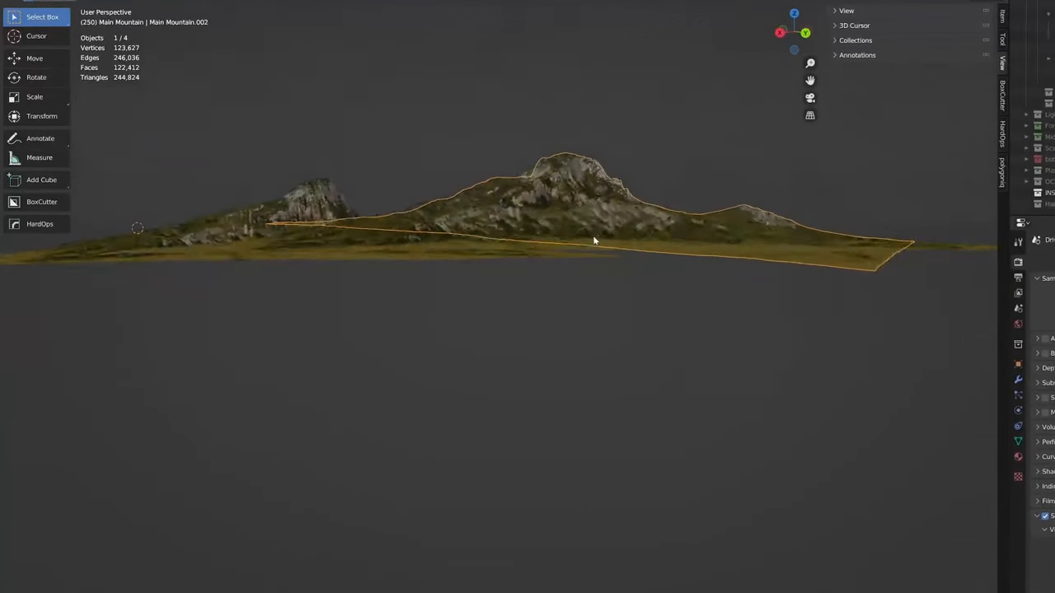
pyautogui.scroll(4, 637, 232)
pyautogui.press('KP_0')
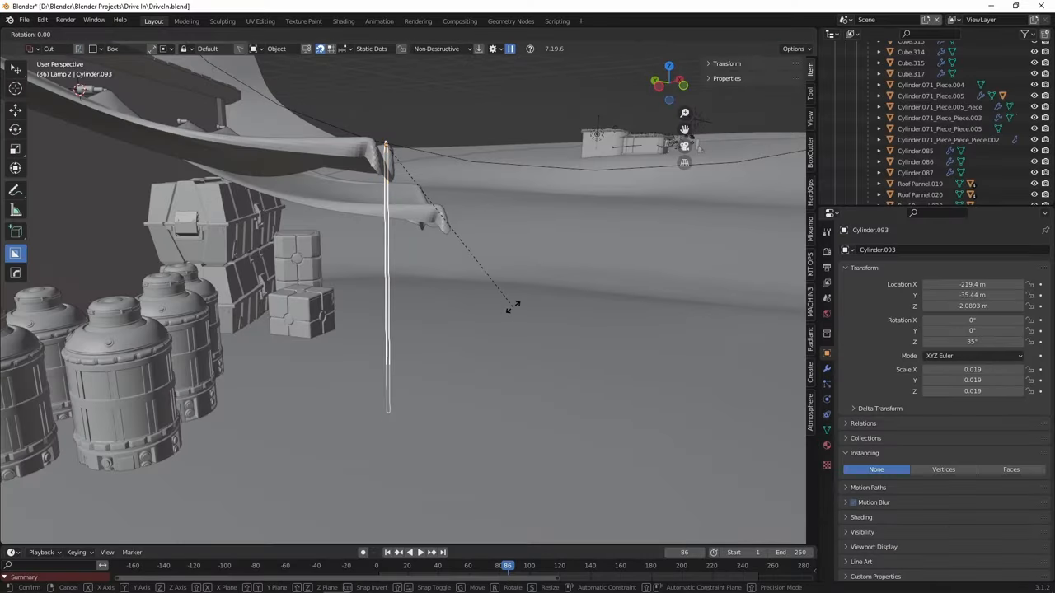
# Confirm the lamp post rotation and link Blackbody Color into the atmosphere's Principled Volume Color
pyautogui.click(478, 347)
pyautogui.moveTo(403, 289)
pyautogui.mouseDown(button='middle')
pyautogui.moveTo(604, 276)
pyautogui.moveTo(659, 324)
pyautogui.moveTo(628, 276)
pyautogui.moveTo(452, 249)
pyautogui.mouseUp(button='middle')
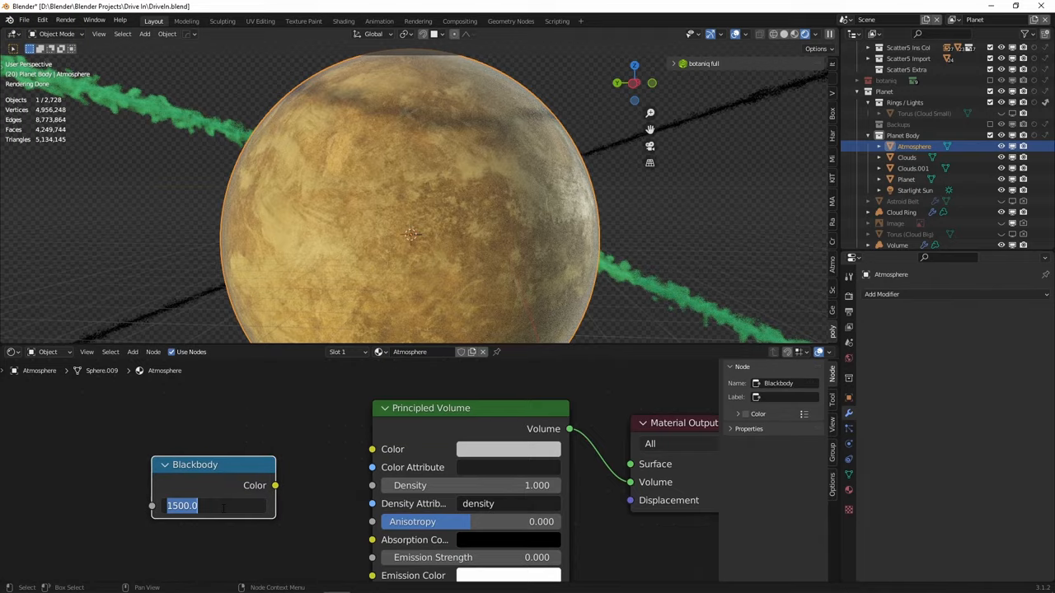
pyautogui.moveTo(347, 463); pyautogui.dragTo(372, 449)
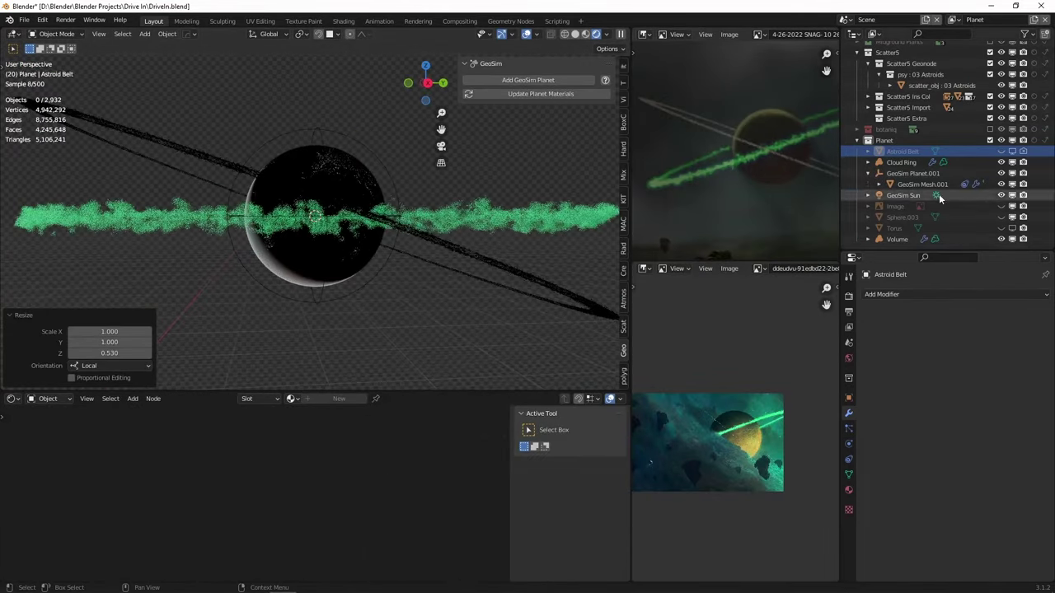
pyautogui.click(905, 162)
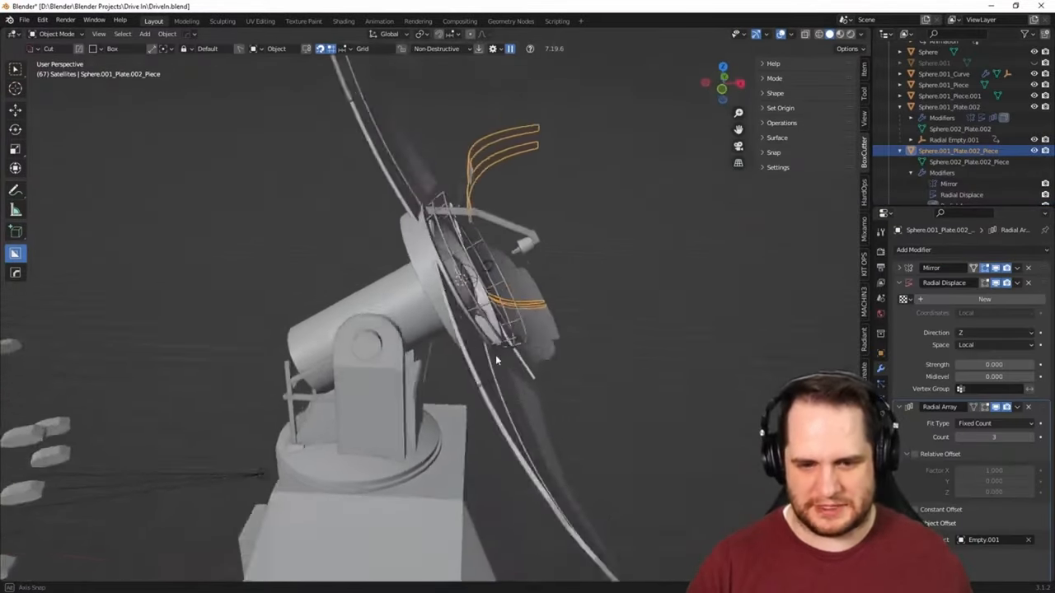
pyautogui.moveTo(454, 353); pyautogui.dragTo(491, 358, button='middle')
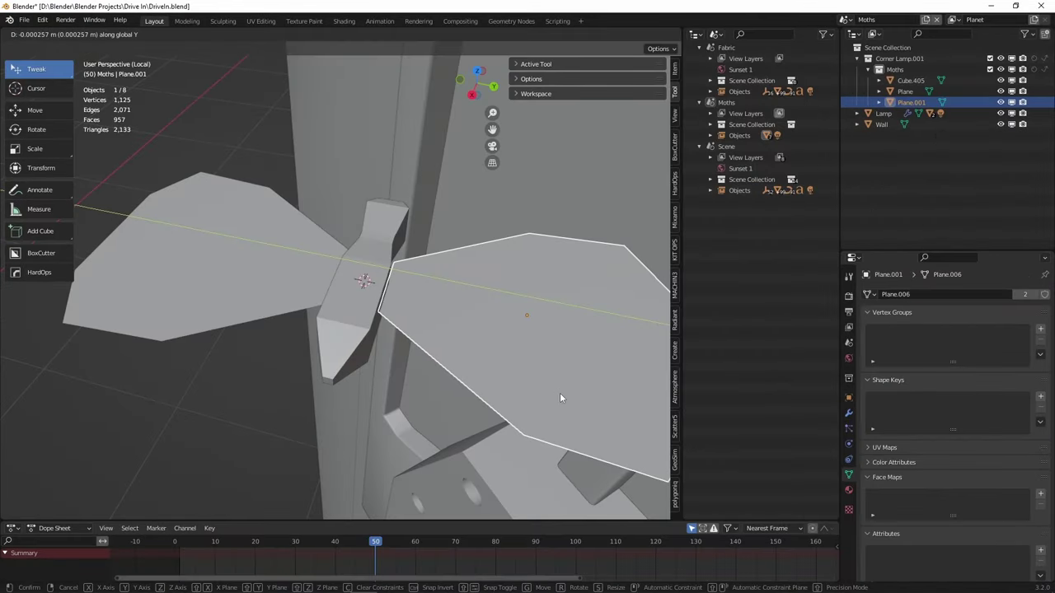
# Confirm the moth's new position by the lamp and inspect the particle swarm and sitting skeleton
pyautogui.click(559, 393)
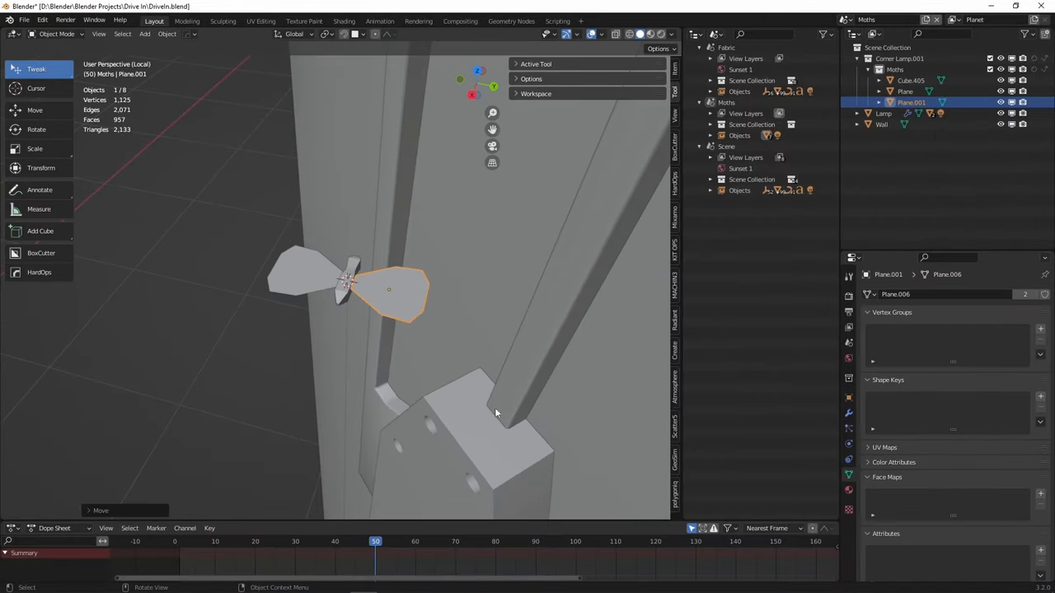
pyautogui.scroll(-5, 494, 407)
pyautogui.moveTo(542, 329); pyautogui.dragTo(461, 397, button='middle')
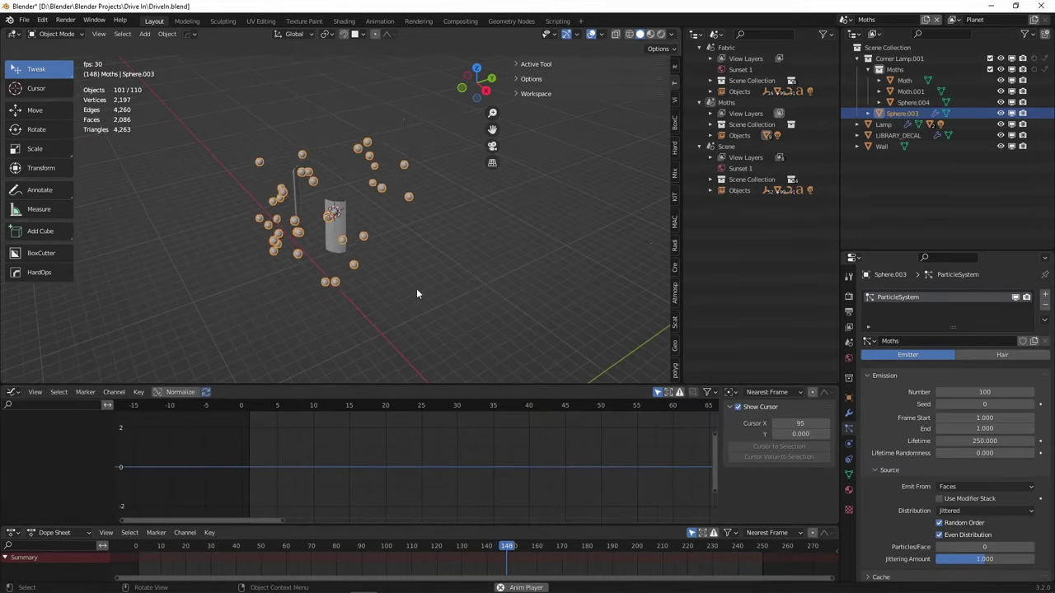
pyautogui.scroll(5, 418, 307)
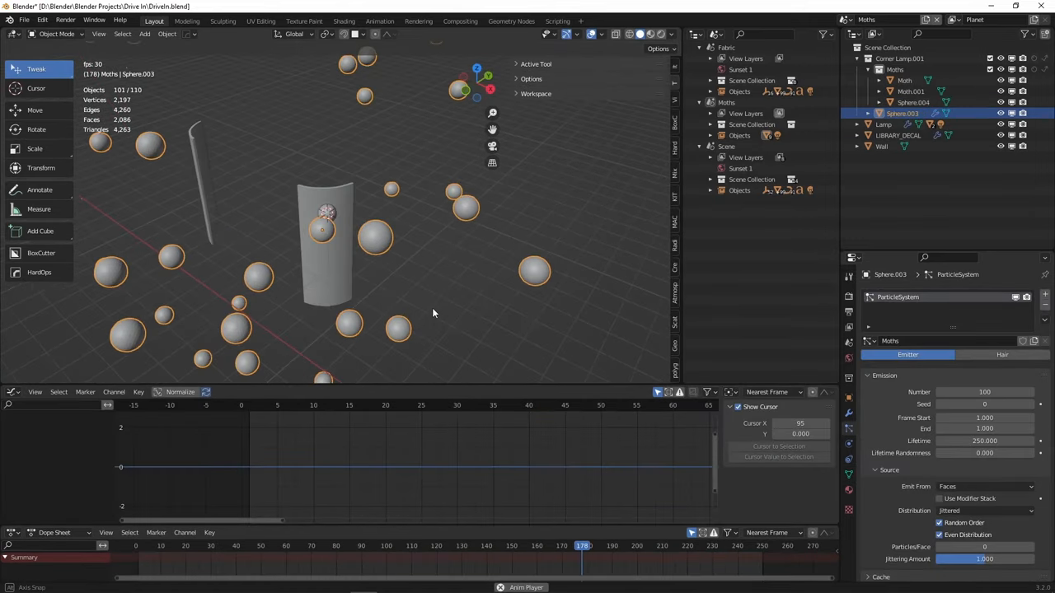
pyautogui.moveTo(432, 307); pyautogui.dragTo(492, 297, button='middle')
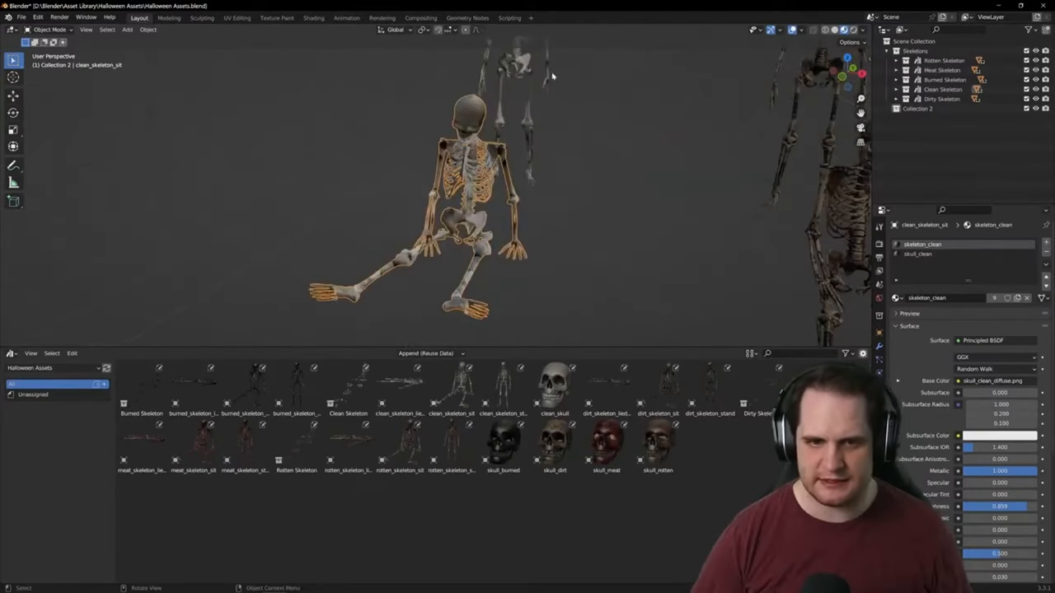
pyautogui.moveTo(588, 221); pyautogui.dragTo(578, 244, button='middle')
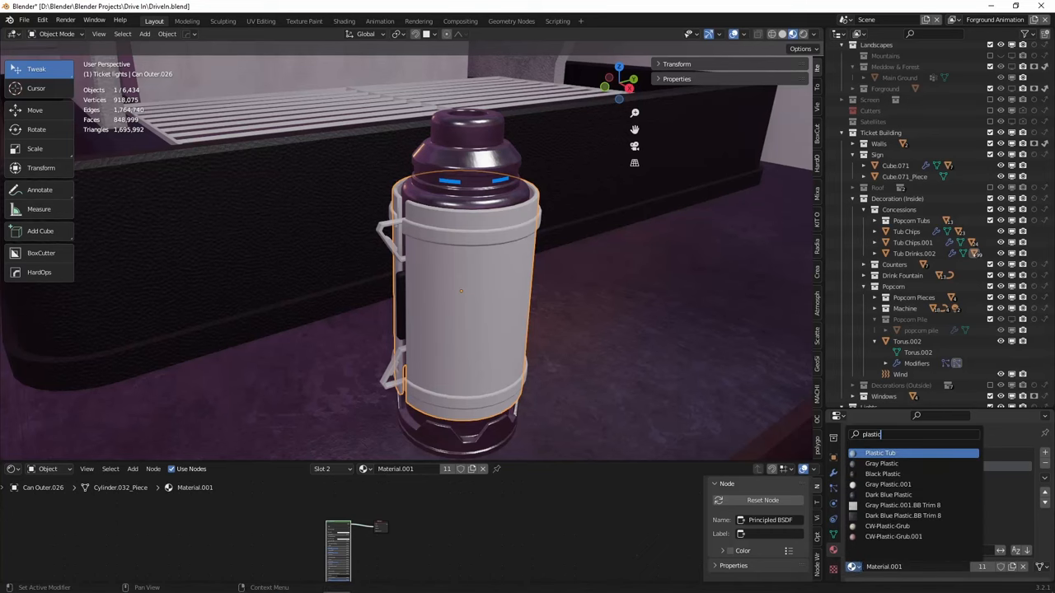
# Apply the Plastic Tub material to the can, then inspect the ticket wall's geometry in Edit Mode
pyautogui.press('Return')
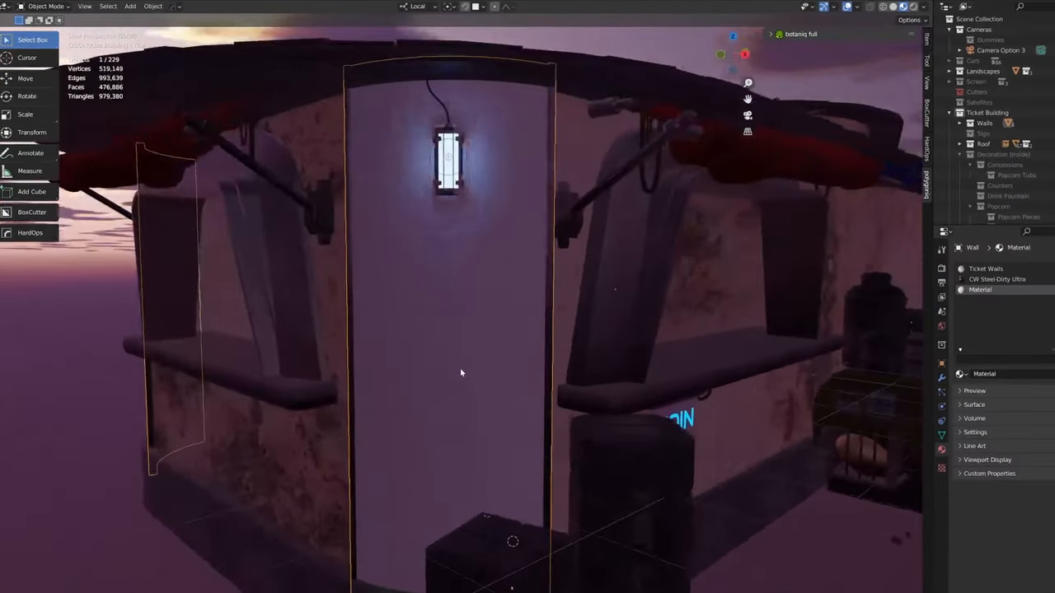
pyautogui.press('Tab')
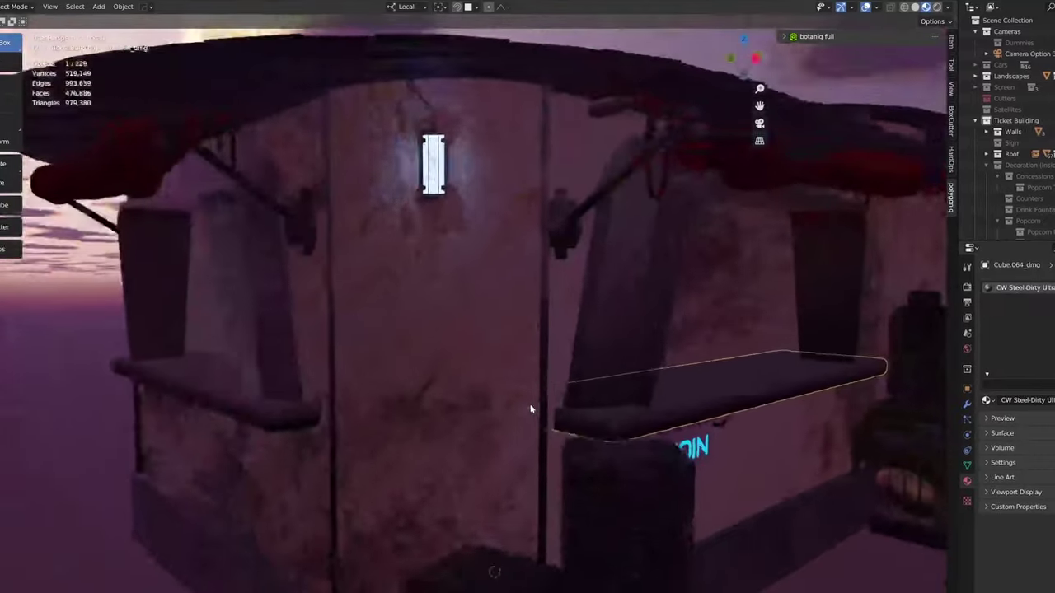
pyautogui.moveTo(530, 408)
pyautogui.mouseDown(button='middle')
pyautogui.moveTo(509, 455)
pyautogui.moveTo(504, 438)
pyautogui.mouseUp(button='middle')
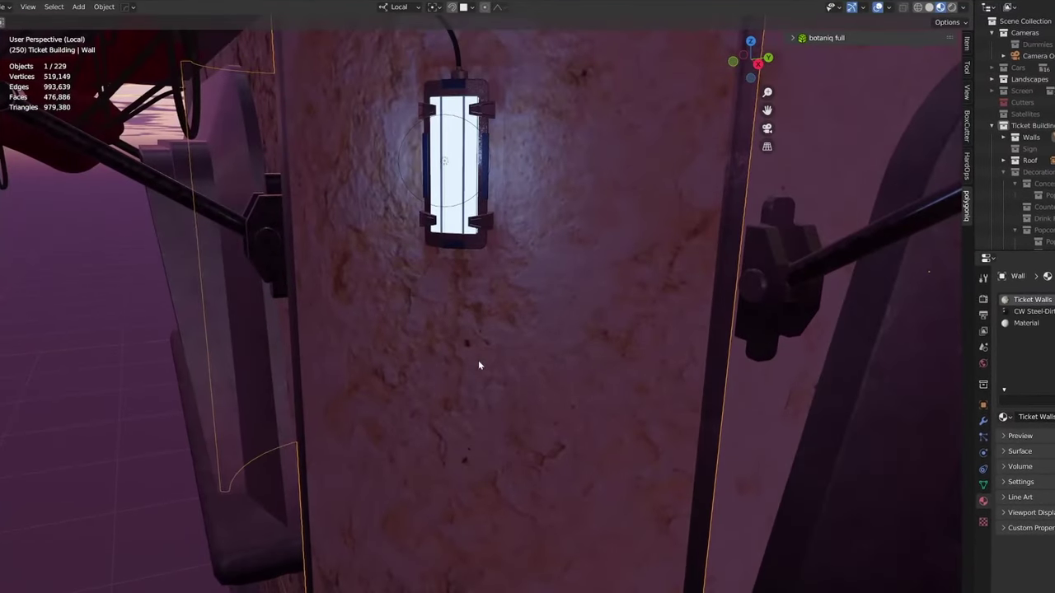
pyautogui.moveTo(478, 360)
pyautogui.mouseDown(button='middle')
pyautogui.moveTo(546, 371)
pyautogui.moveTo(532, 367)
pyautogui.moveTo(528, 409)
pyautogui.mouseUp(button='middle')
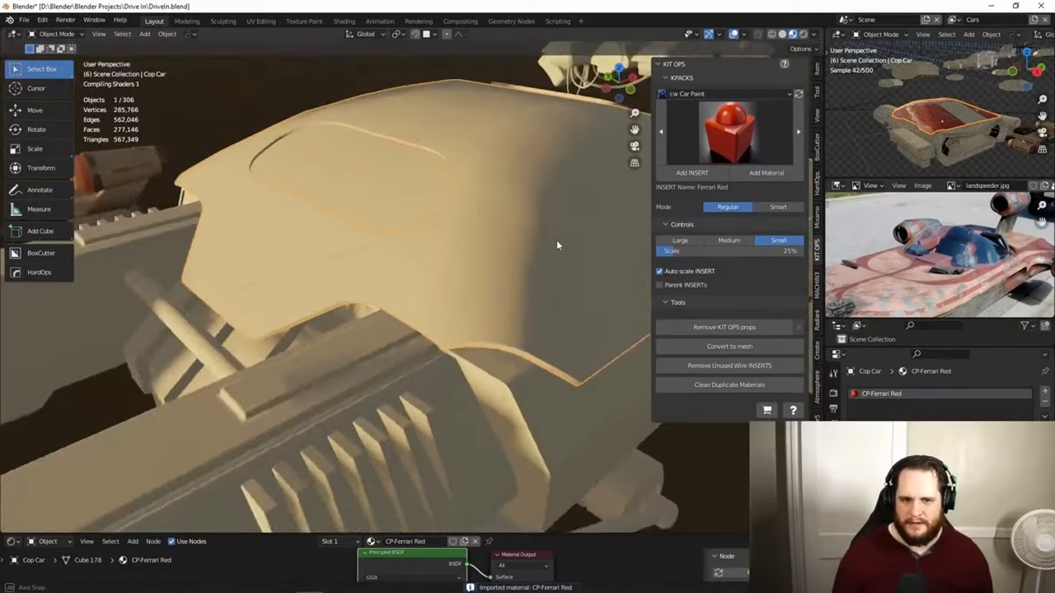
pyautogui.scroll(3, 575, 240)
pyautogui.scroll(-5, 527, 280)
pyautogui.scroll(4, 495, 281)
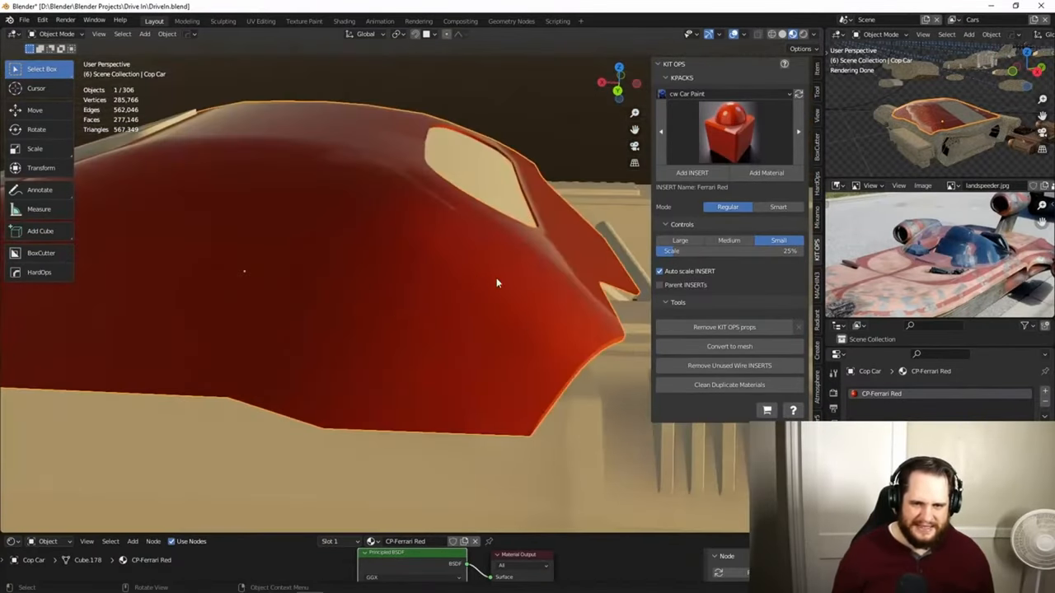
# Assign Car Paint Red to the cop car body and the other car's selected panels via Ctrl+L
pyautogui.moveTo(495, 280); pyautogui.dragTo(454, 293, button='middle')
pyautogui.moveTo(471, 272); pyautogui.dragTo(420, 321, button='middle')
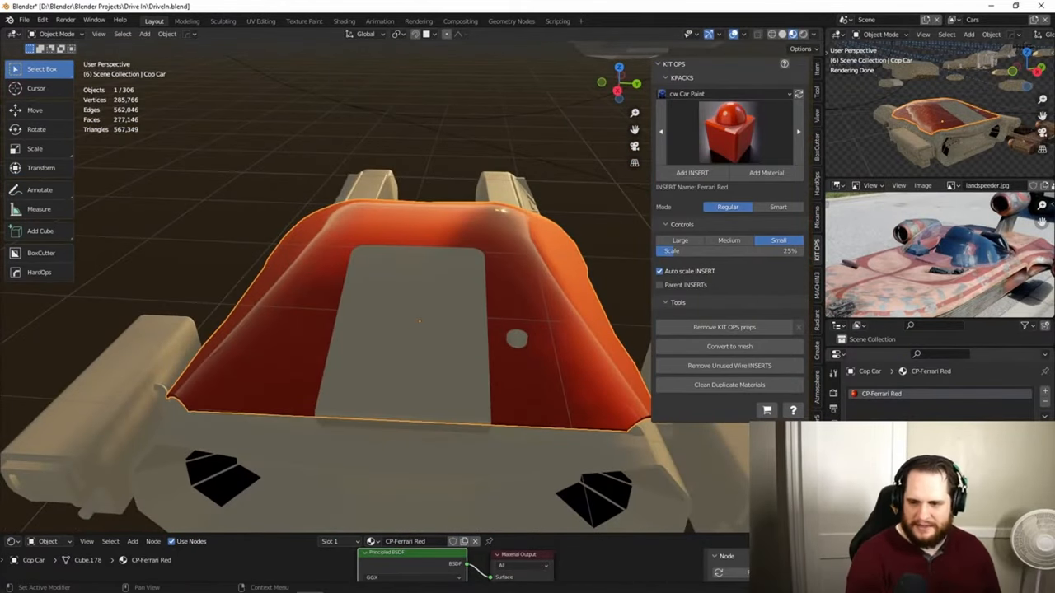
pyautogui.scroll(-3, 412, 314)
pyautogui.click(500, 306)
pyautogui.moveTo(500, 306)
pyautogui.mouseDown(button='middle')
pyautogui.moveTo(387, 388)
pyautogui.moveTo(476, 420)
pyautogui.moveTo(518, 384)
pyautogui.mouseUp(button='middle')
pyautogui.hotkey('ctrl', 'l')
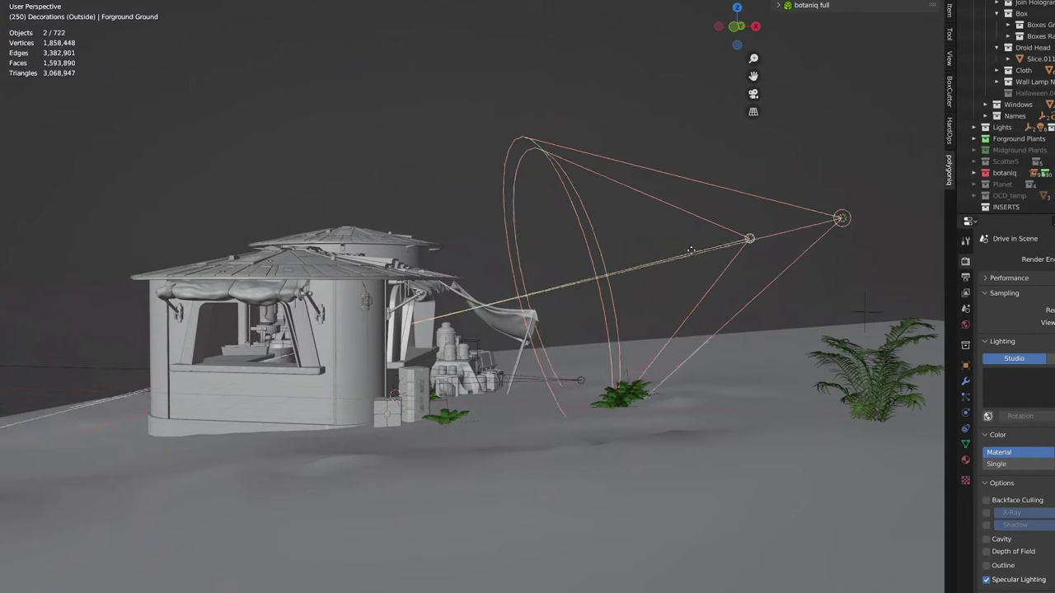
# Move the light objects beside the ticket stand downward and confirm their position
pyautogui.press('g')
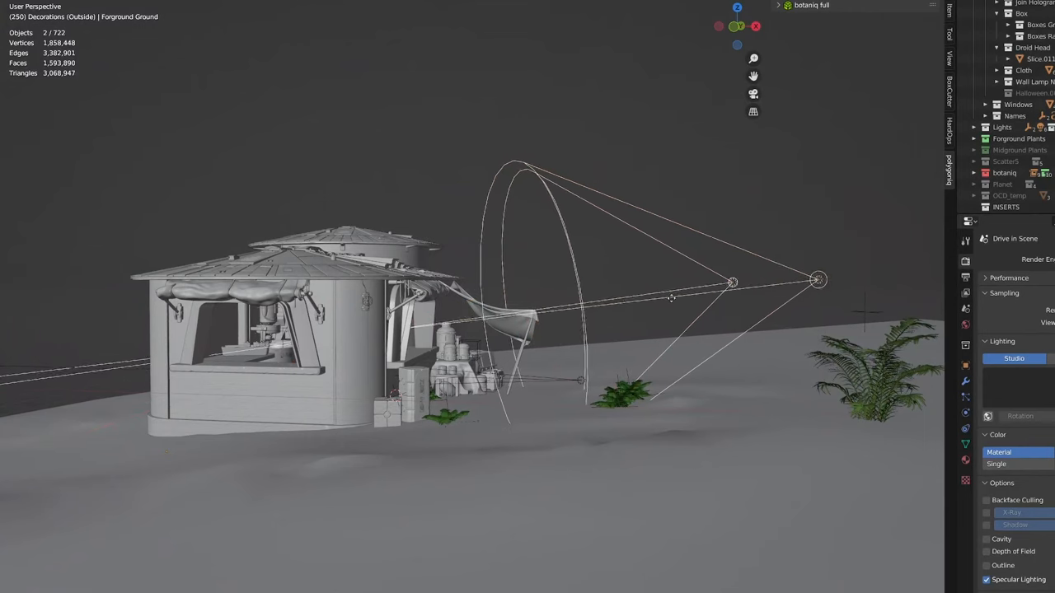
pyautogui.click(690, 337)
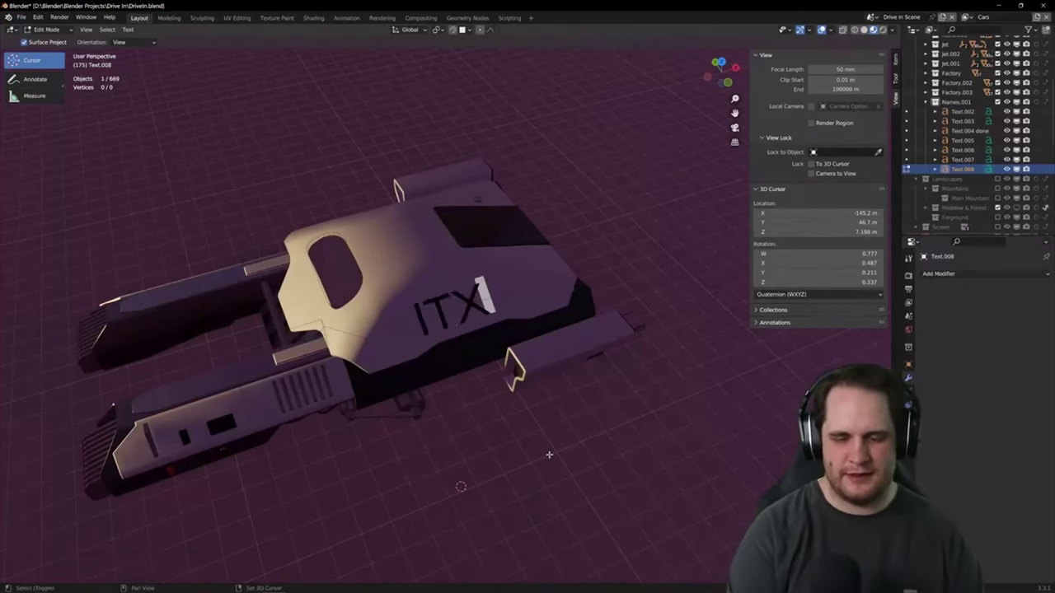
pyautogui.write('ZDF')
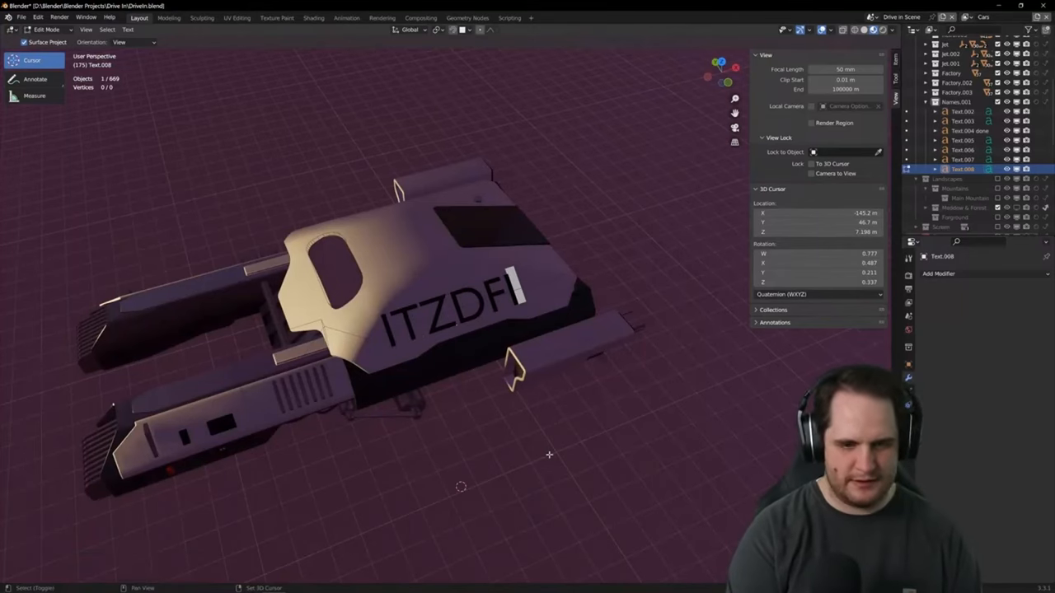
pyautogui.write('IPPER')
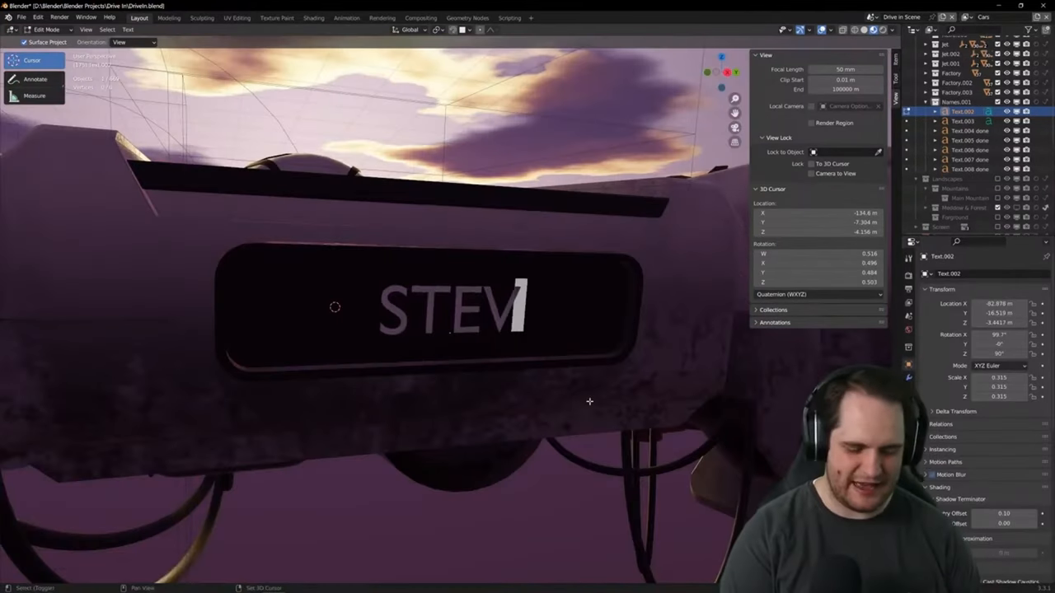